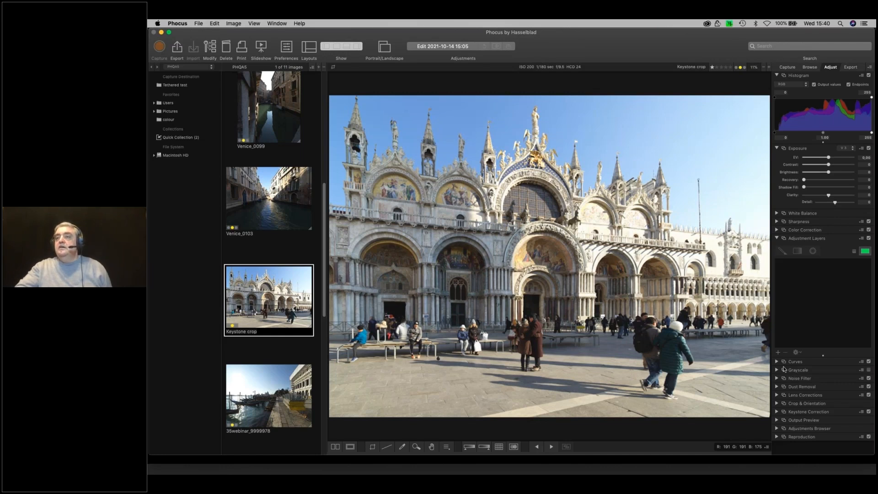
- Add an adjustment layer with Recovery 33 and mask it with a linear gradient fading in from the photo's right edge
left_click(778, 353)
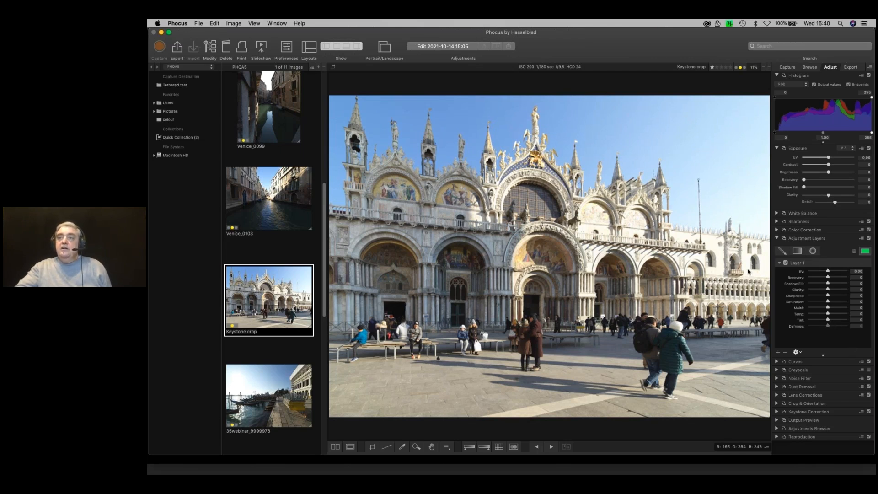
left_click_drag(827, 278, 833, 277)
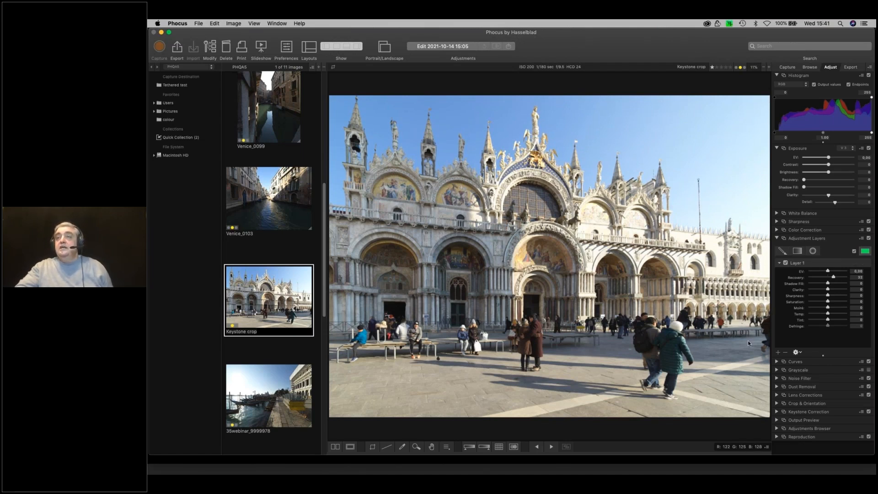
left_click(798, 252)
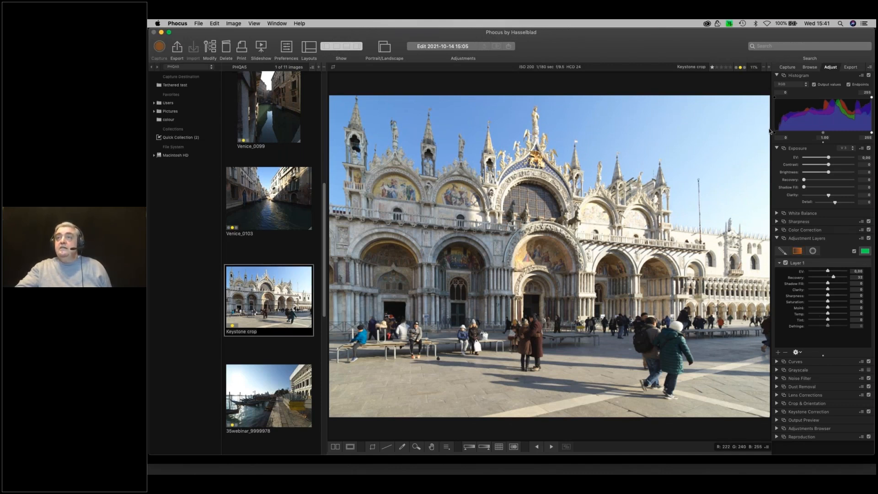
left_click_drag(753, 143, 623, 202)
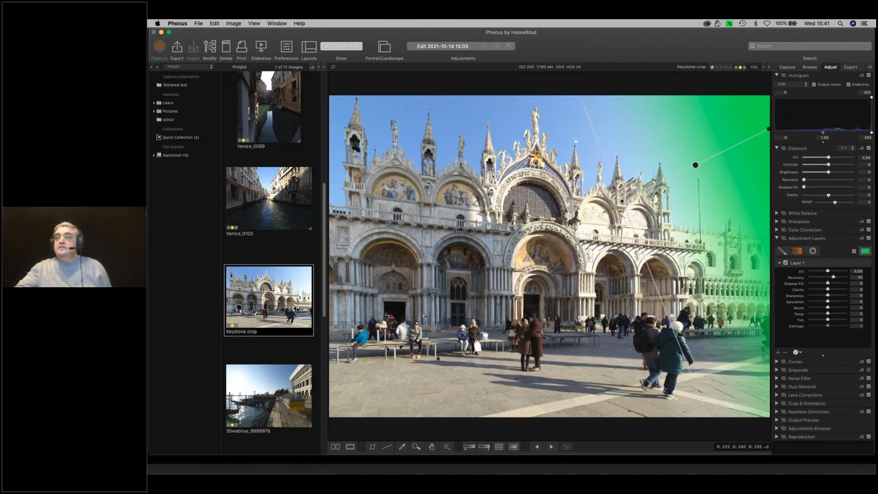
left_click(853, 251)
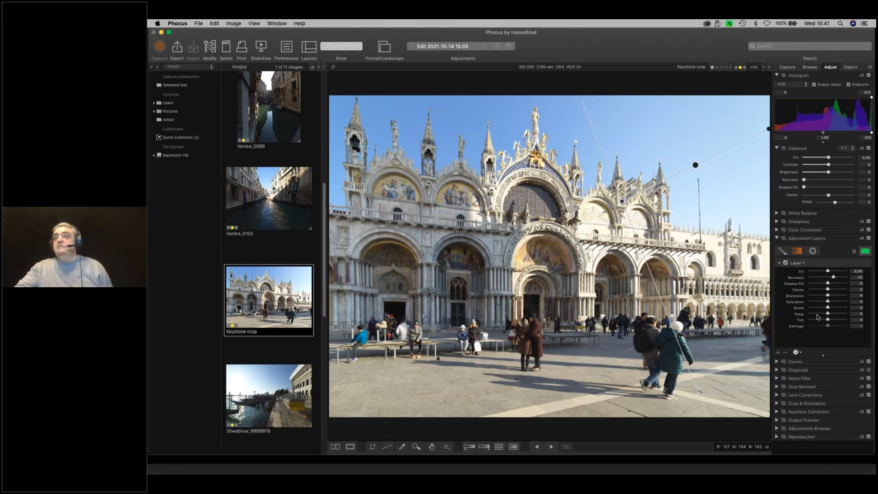
left_click(798, 254)
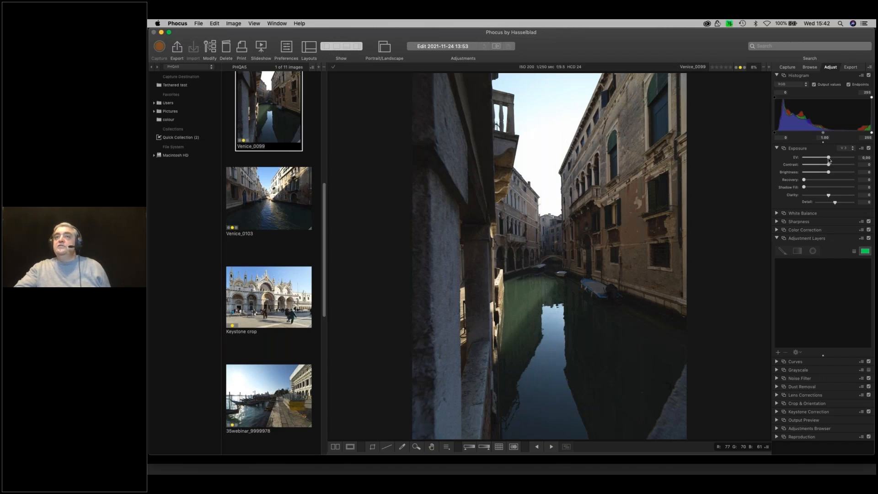
- Brighten the Venice_0099 photo with EV 0.34 and Shadow Fill about 46
left_click_drag(828, 158, 833, 160)
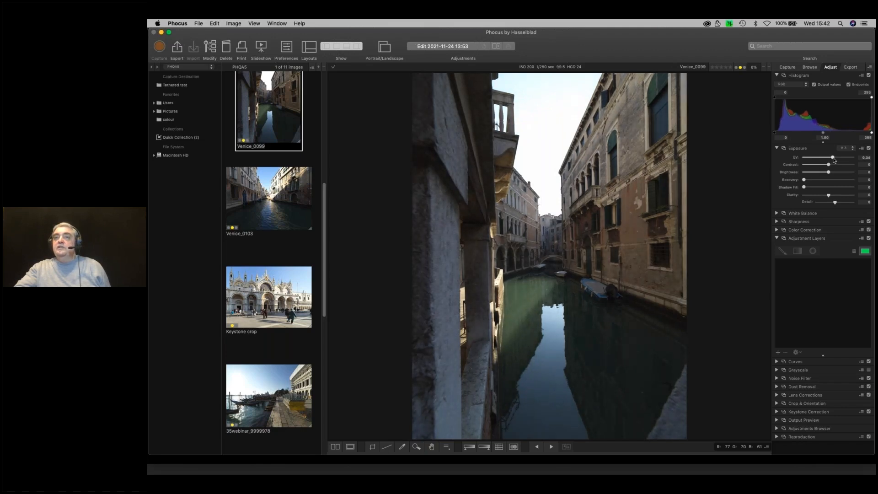
left_click(817, 189)
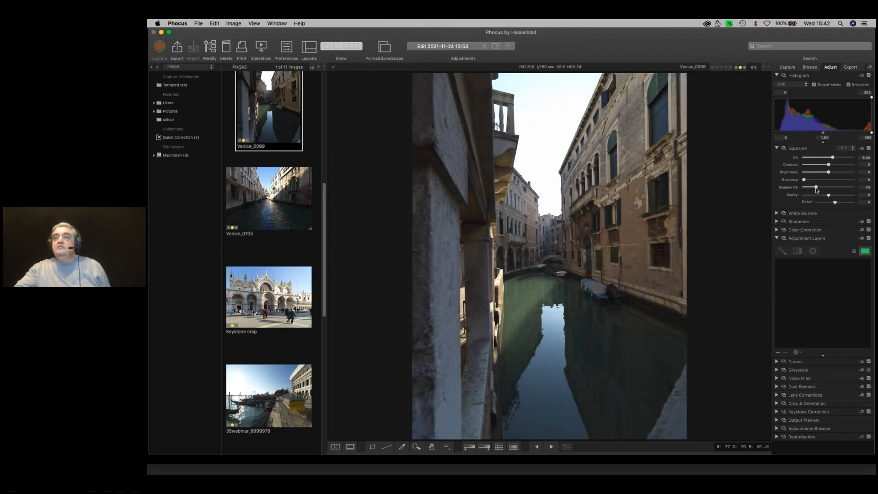
left_click(827, 188)
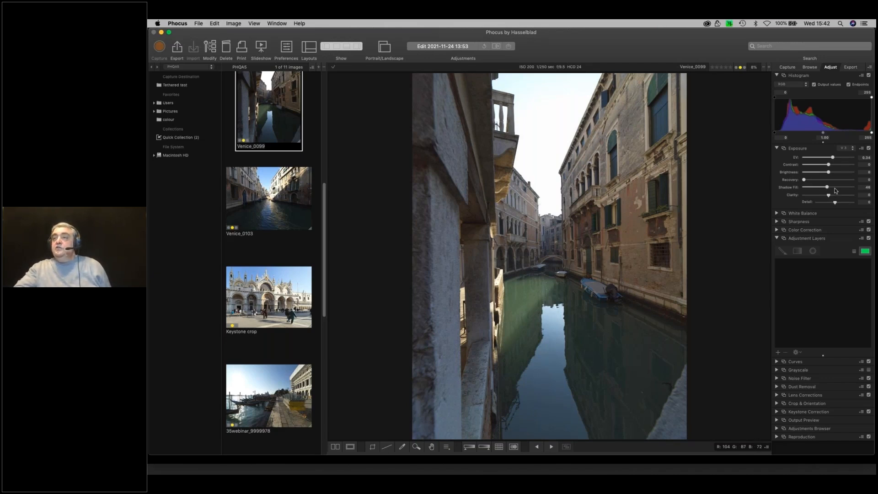
- Try full highlight Recovery on the Venice_0099 photo, reset it, and settle on a Recovery of about 23
left_click_drag(803, 180, 854, 181)
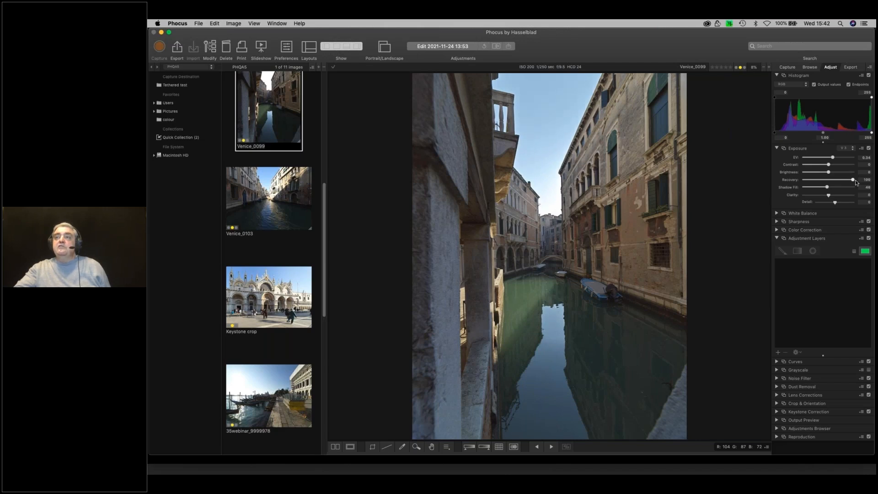
left_click(822, 180)
double_click(822, 182)
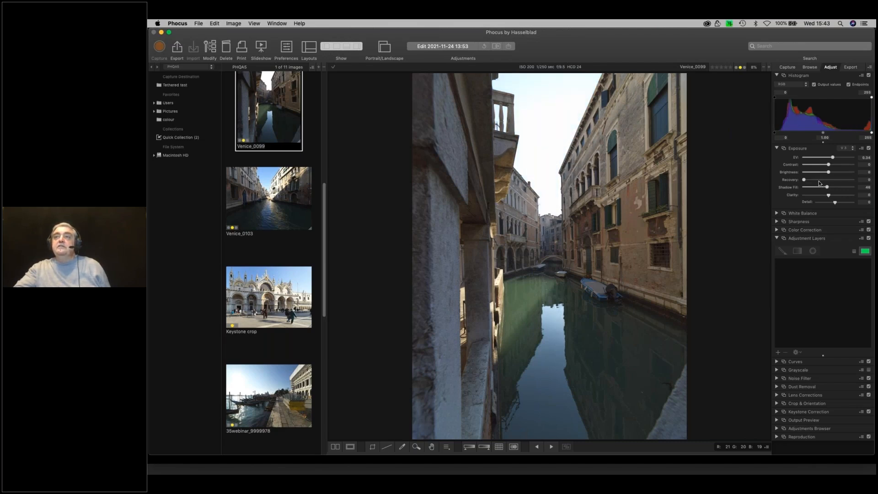
left_click_drag(812, 182, 816, 182)
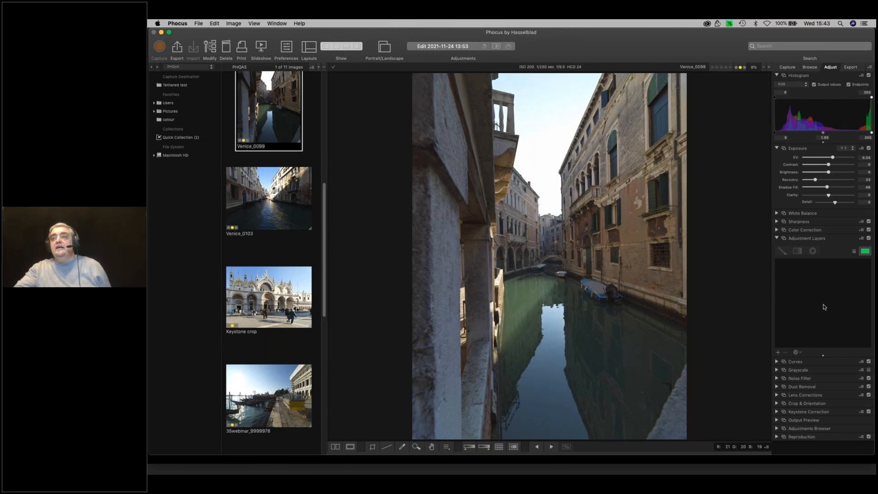
- Add an adjustment layer with Recovery 53 to Venice_0099 and show its mask overlay
left_click(777, 352)
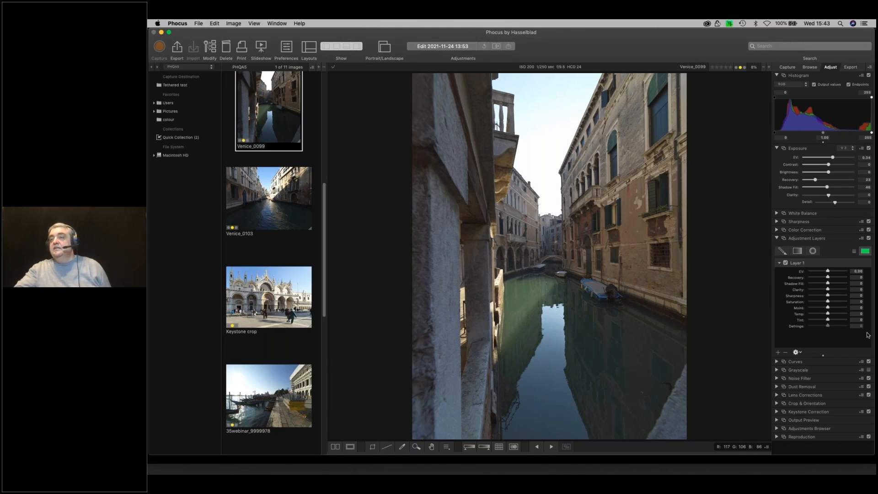
left_click_drag(828, 278, 836, 278)
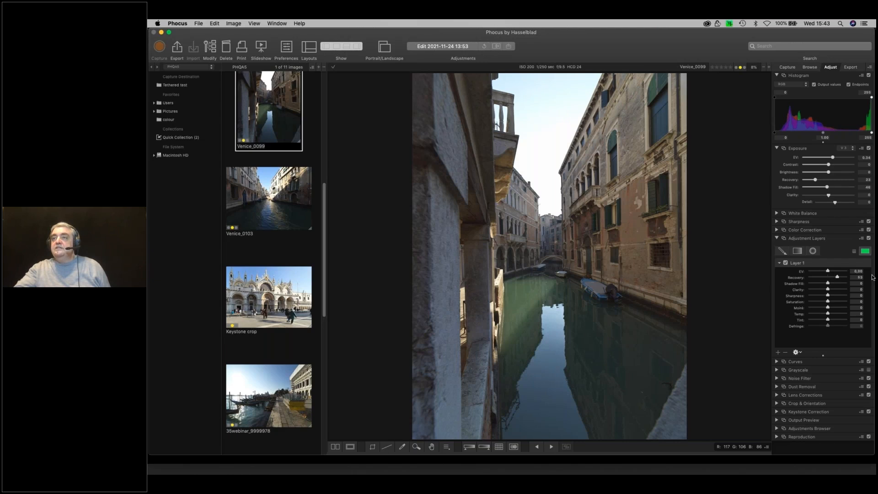
left_click(854, 252)
- Brush the layer's mask over the lower part of the sky between the buildings, following the rooftops with a small brush
left_click(782, 251)
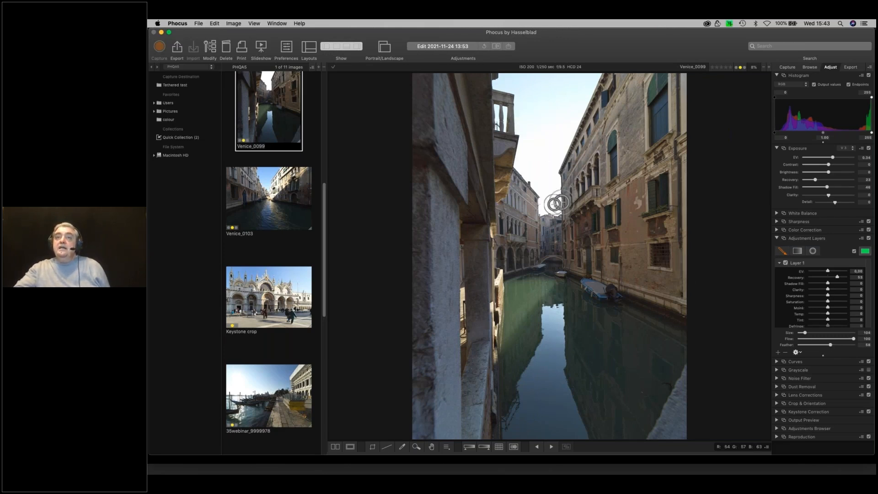
left_click(767, 67)
left_click(768, 67)
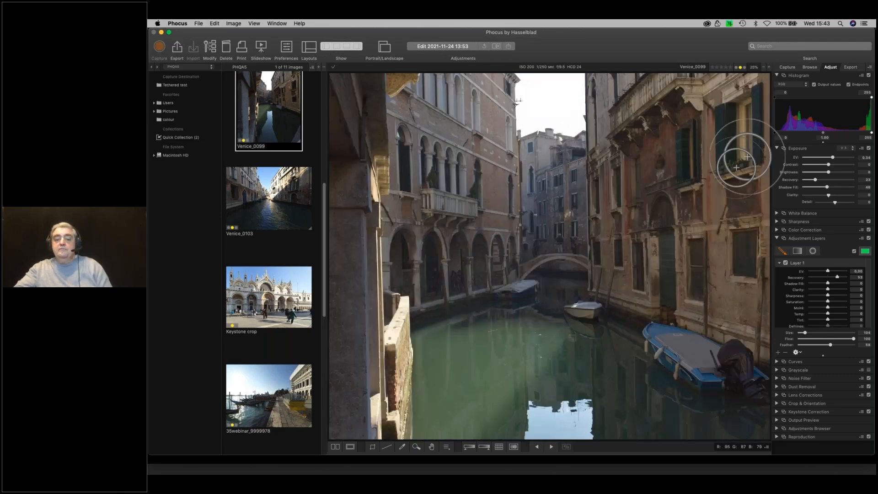
left_click_drag(633, 180, 649, 321)
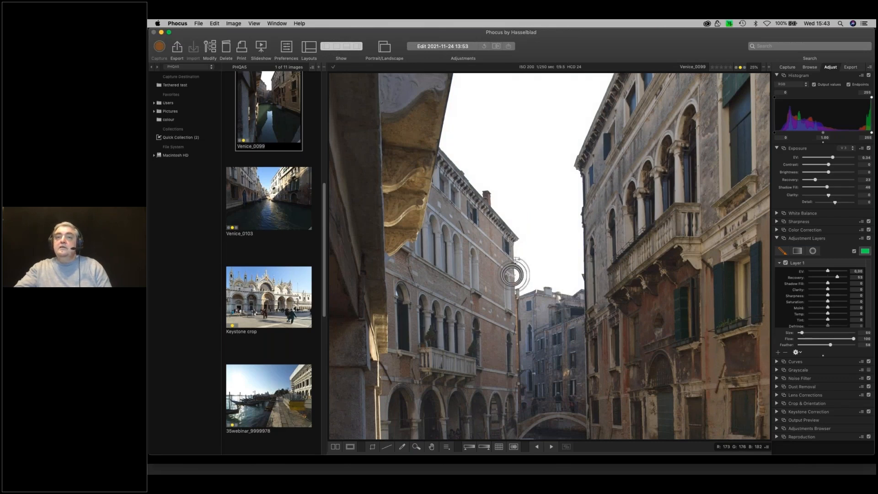
left_click(531, 252)
mouse_move(529, 267)
left_mouse_down()
mouse_move(524, 290)
mouse_move(547, 279)
mouse_move(569, 289)
mouse_move(579, 283)
mouse_move(578, 229)
mouse_move(574, 274)
mouse_move(526, 267)
mouse_move(520, 244)
mouse_move(520, 291)
mouse_move(568, 287)
mouse_move(576, 178)
mouse_move(554, 184)
mouse_move(530, 261)
mouse_move(567, 176)
mouse_move(556, 261)
mouse_move(566, 267)
mouse_move(529, 273)
mouse_move(555, 256)
mouse_move(568, 190)
mouse_move(565, 266)
left_mouse_up()
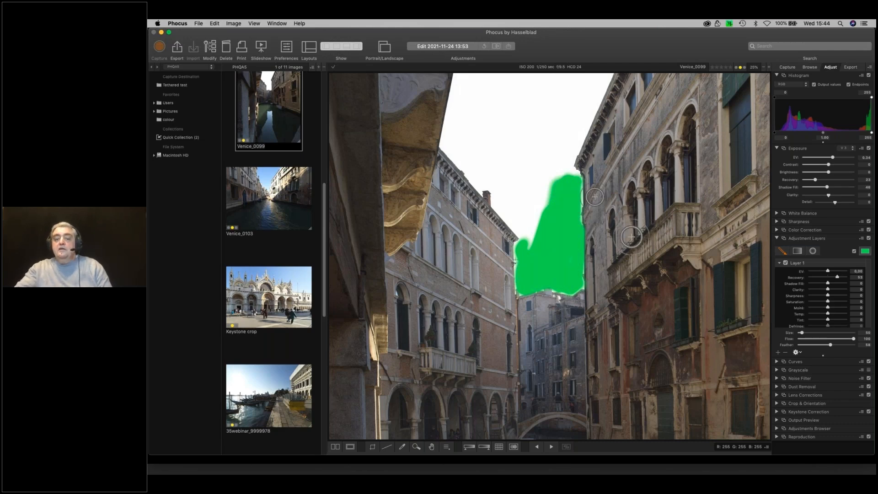
- Paint the remaining upper sky into the mask with a larger brush and hide the mask overlay
left_click(813, 333)
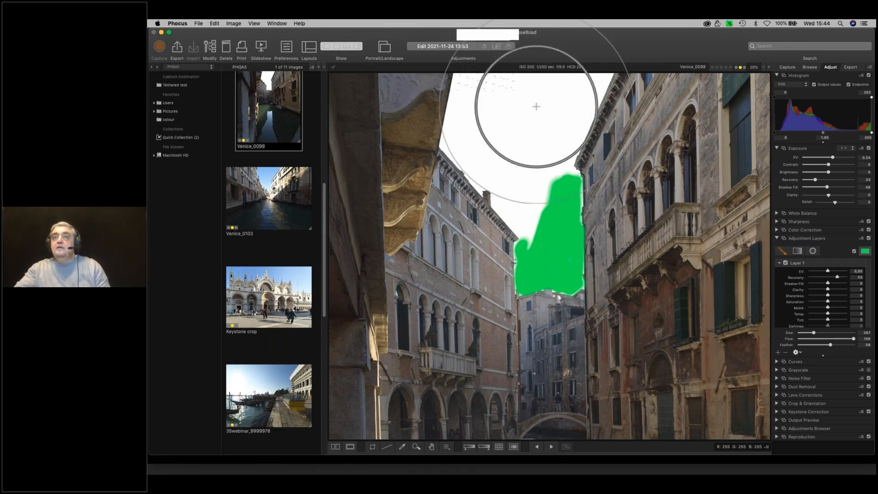
key("super+minus")
mouse_move(554, 126)
left_mouse_down()
mouse_move(542, 160)
mouse_move(547, 122)
mouse_move(542, 212)
mouse_move(547, 206)
mouse_move(519, 176)
mouse_move(521, 131)
mouse_move(569, 123)
mouse_move(571, 98)
mouse_move(549, 202)
mouse_move(544, 186)
mouse_move(571, 102)
mouse_move(572, 115)
mouse_move(530, 128)
mouse_move(519, 115)
mouse_move(515, 185)
left_mouse_up()
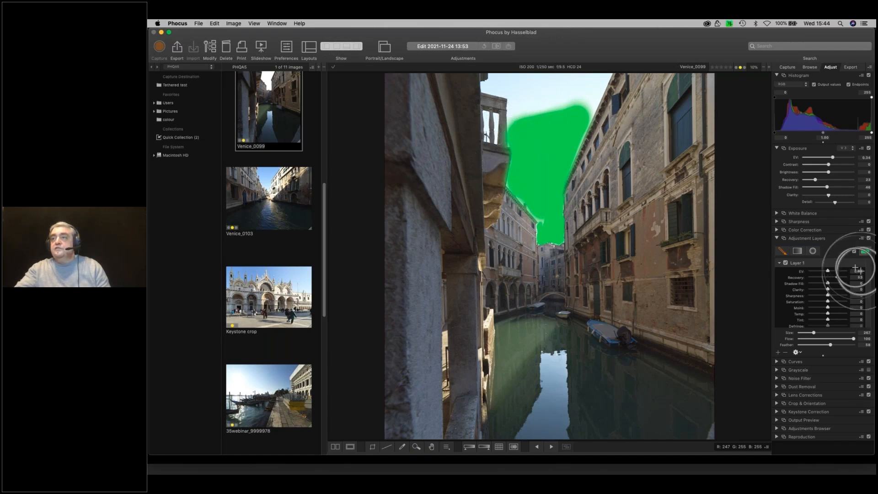
left_click(853, 251)
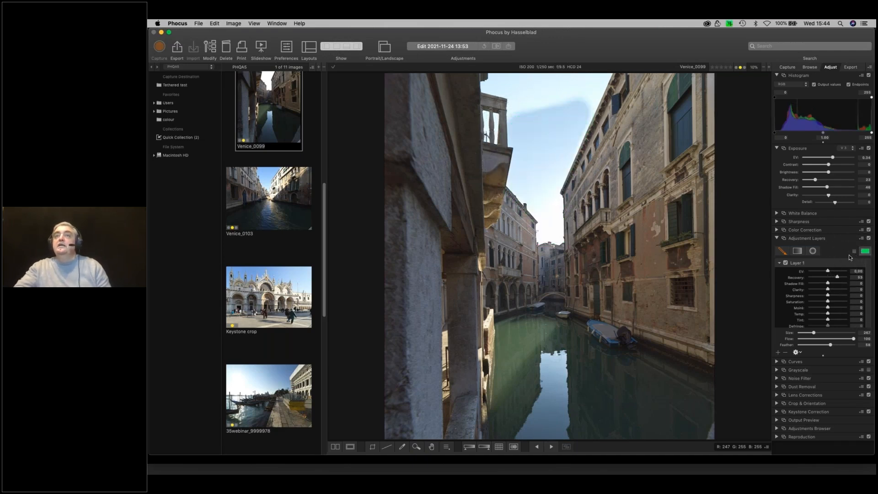
mouse_move(570, 101)
left_mouse_down()
mouse_move(550, 107)
mouse_move(568, 98)
left_mouse_up()
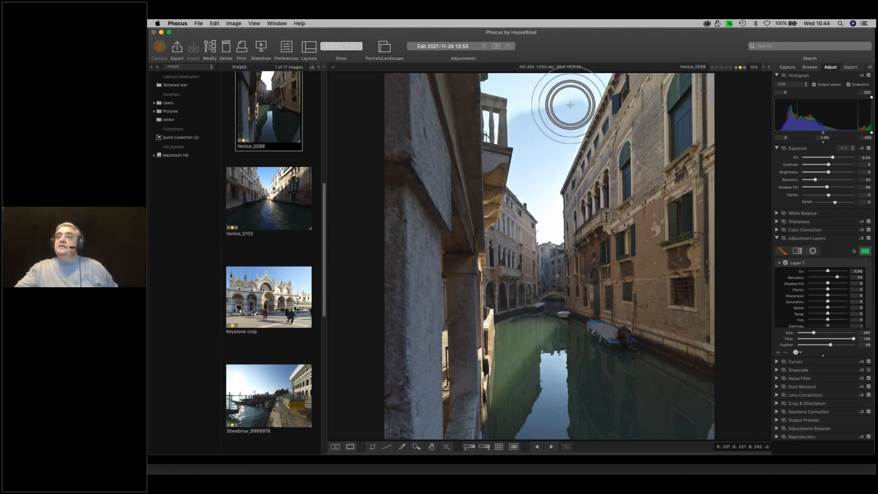
- Brush the sky gaps between the balcony's balusters with a size 44 brush and set the layer's Recovery to 53
left_click_drag(839, 279, 834, 279)
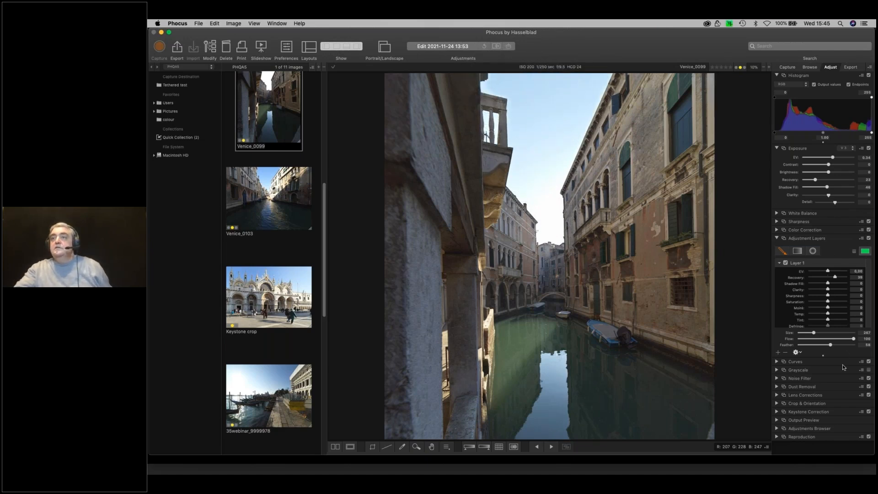
left_click_drag(813, 333, 805, 333)
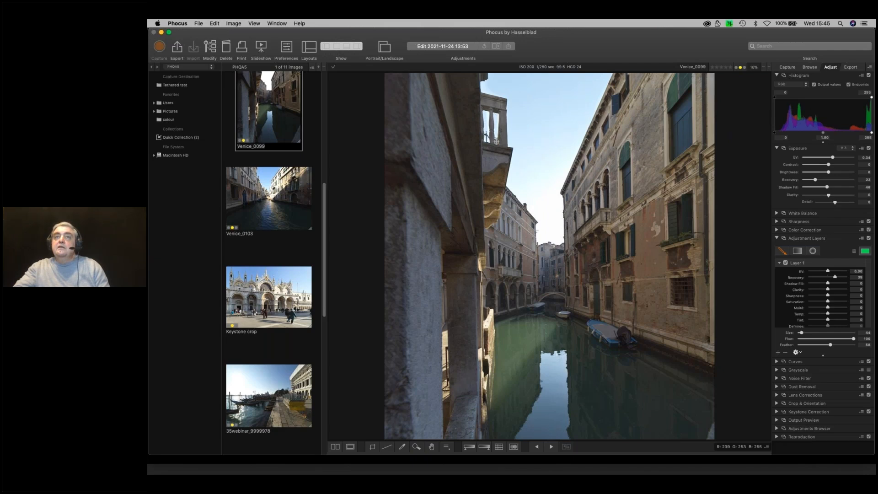
mouse_move(499, 115)
left_mouse_down()
mouse_move(498, 143)
mouse_move(487, 111)
mouse_move(488, 124)
left_mouse_up()
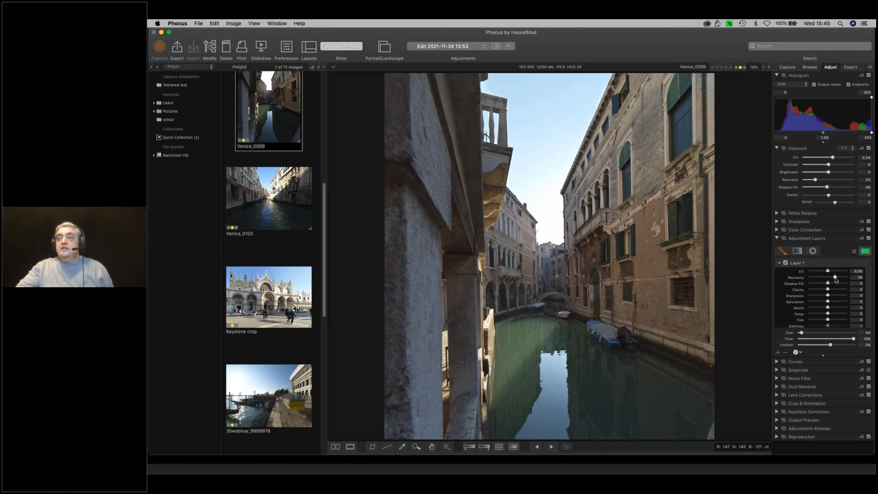
left_click_drag(835, 277, 836, 278)
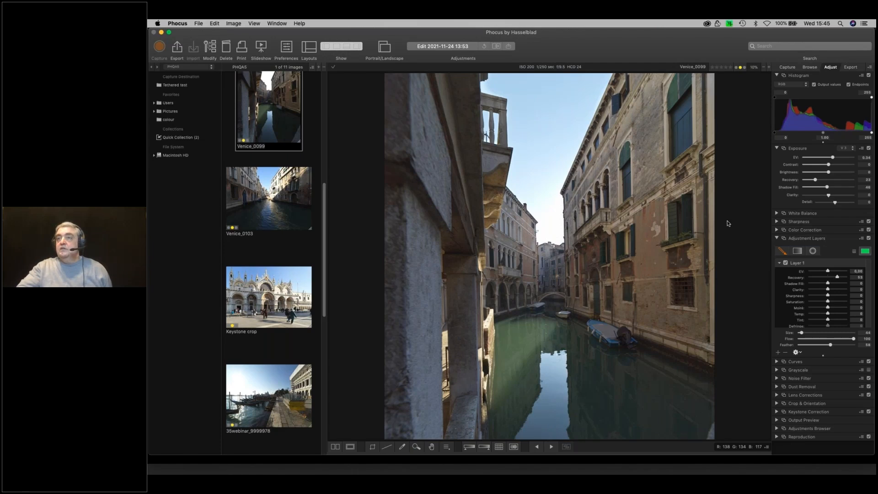
left_click(782, 249)
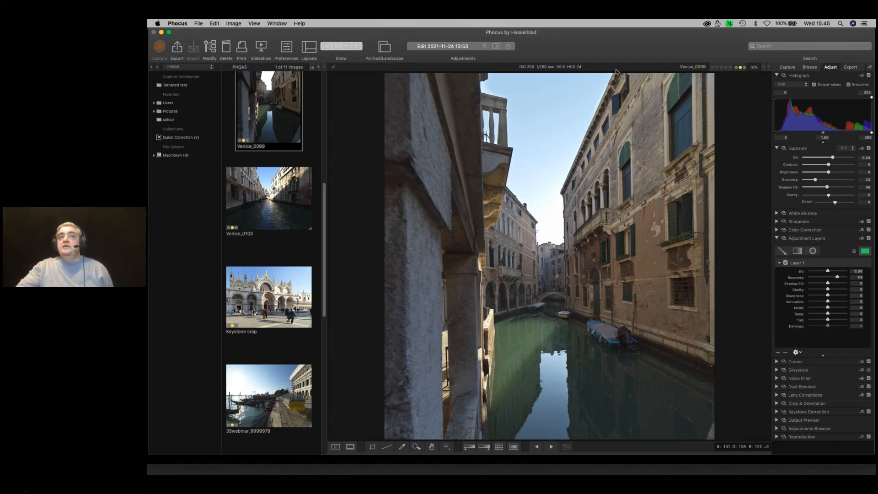
- Open the Venice_0103 photo and set its exposure Recovery to 37 and Shadow Fill to about 36
scroll(324, 227, "up", 2)
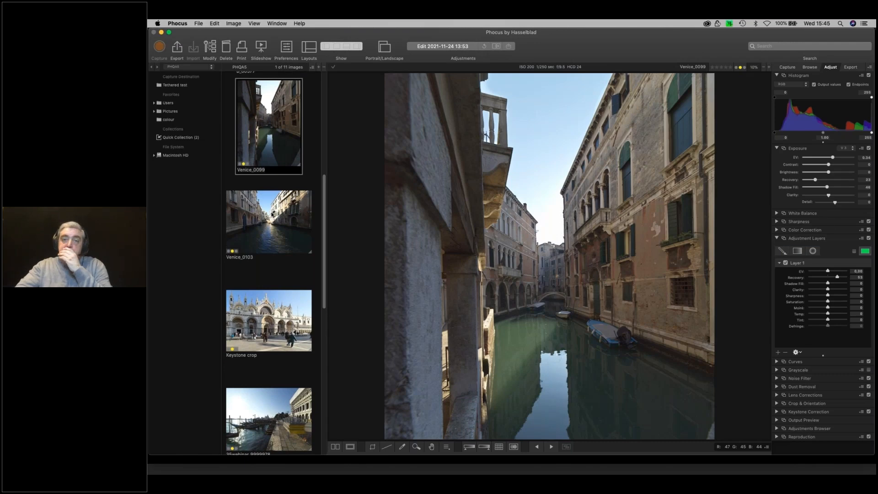
left_click(272, 213)
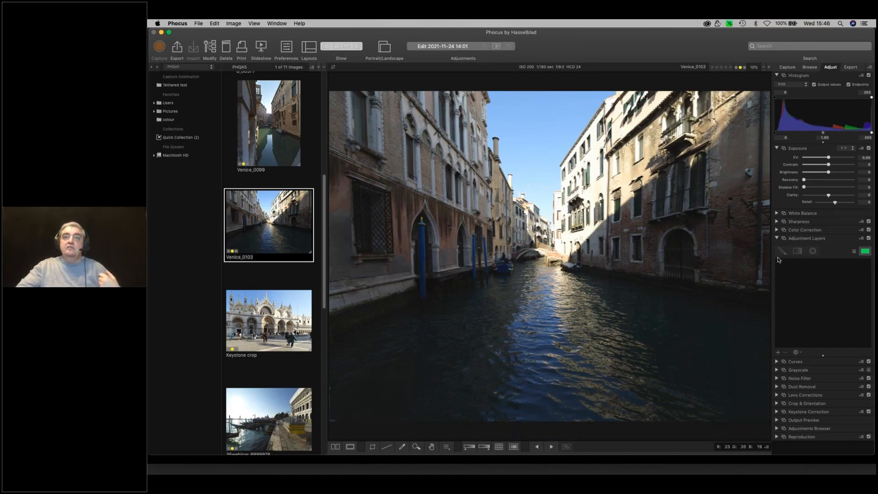
left_click_drag(804, 180, 821, 180)
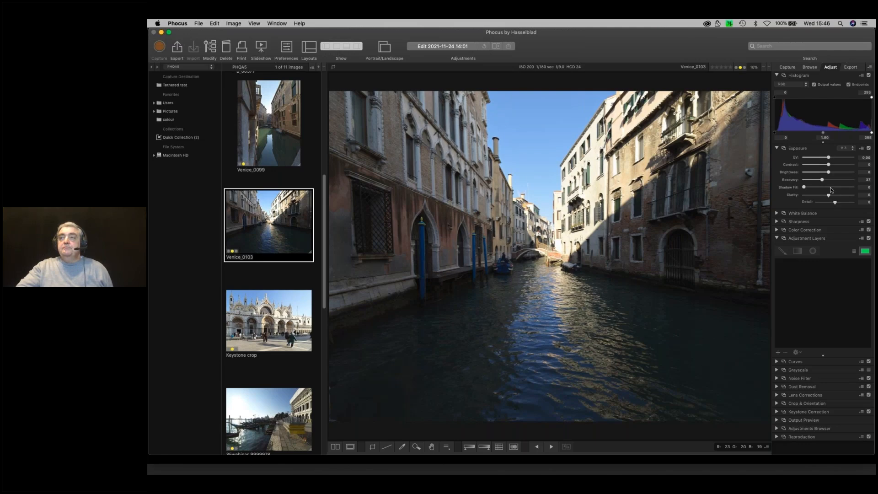
key("shift+super+z")
key("super+z")
left_click_drag(814, 190, 822, 190)
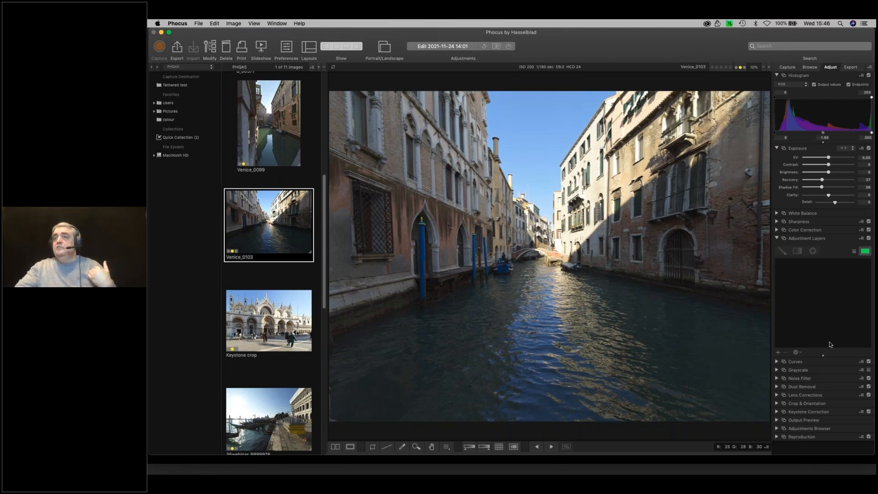
- Add an adjustment layer with Shadow Fill 43, brush its mask over part of the barred window, and trim the overspill
left_click(778, 353)
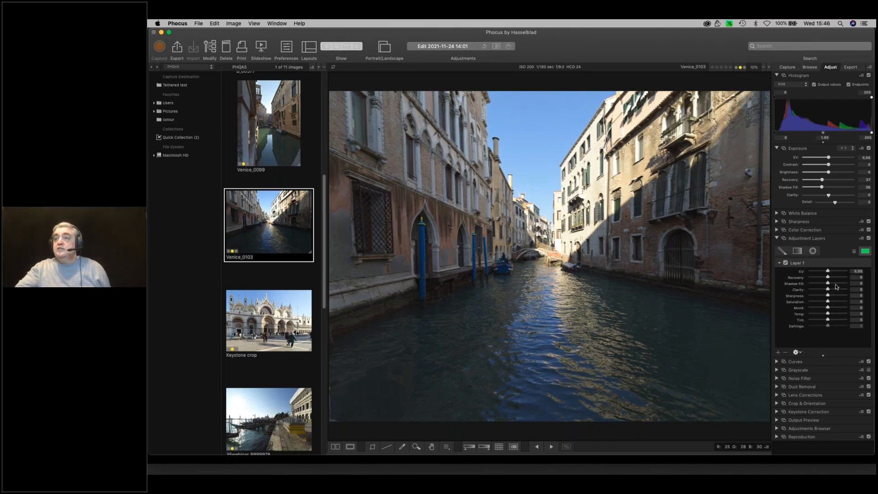
left_click(784, 253)
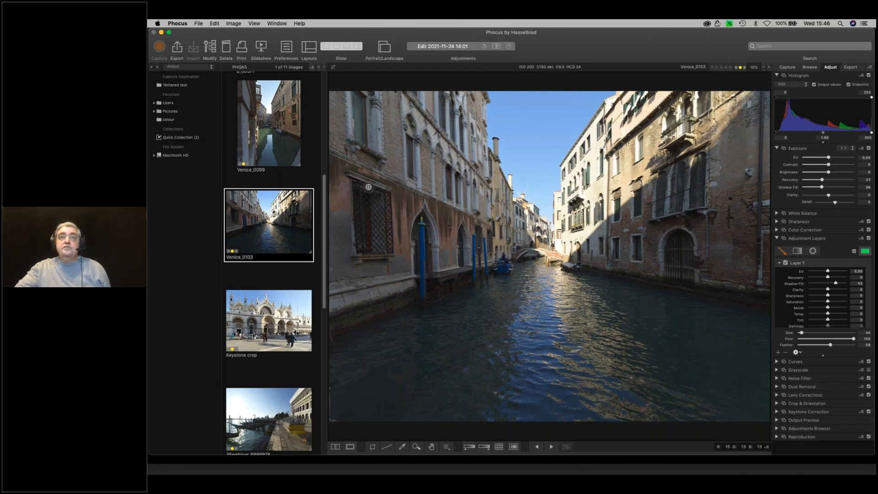
mouse_move(358, 185)
left_mouse_down()
mouse_move(360, 242)
mouse_move(356, 182)
mouse_move(361, 252)
mouse_move(372, 246)
mouse_move(372, 219)
mouse_move(368, 193)
mouse_move(356, 186)
mouse_move(371, 196)
mouse_move(371, 240)
mouse_move(371, 195)
mouse_move(364, 251)
mouse_move(370, 203)
mouse_move(364, 184)
mouse_move(359, 249)
mouse_move(370, 250)
mouse_move(356, 185)
mouse_move(371, 199)
left_mouse_up()
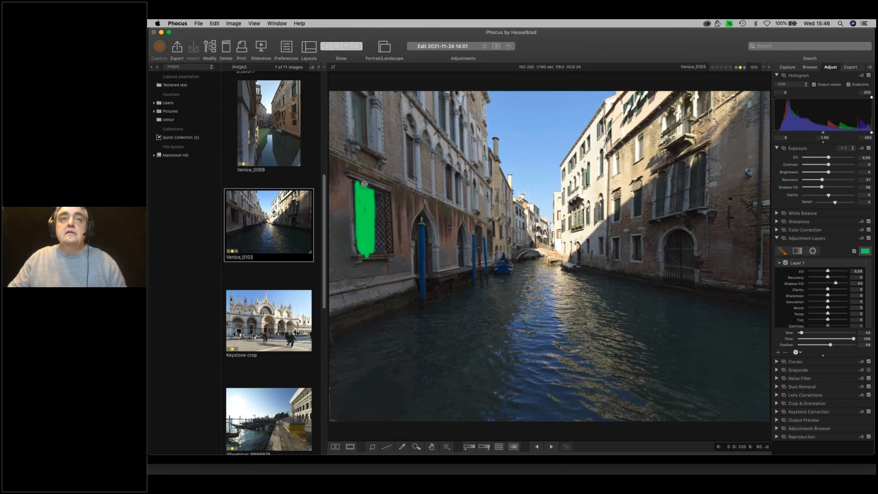
left_click_drag(359, 254, 367, 258)
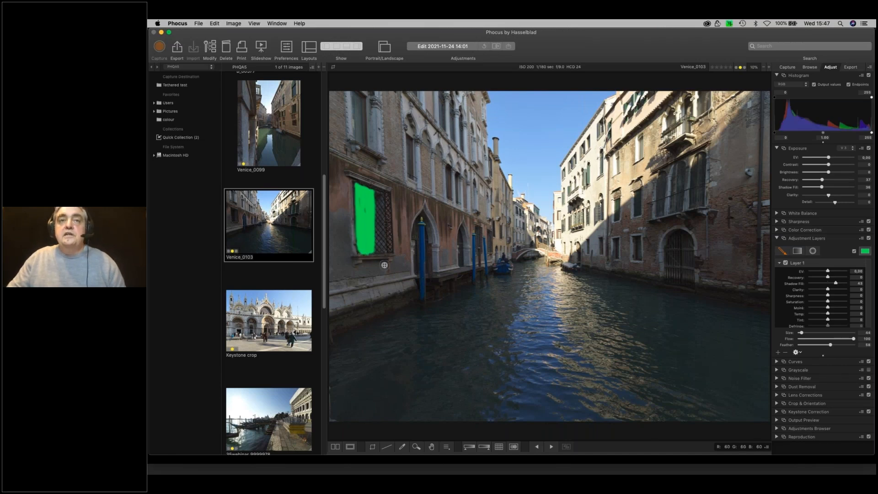
- Finish brushing the edge of the barred window's mask, hide the overlay, and raise the layer's Shadow Fill slightly
left_click_drag(361, 257, 360, 256)
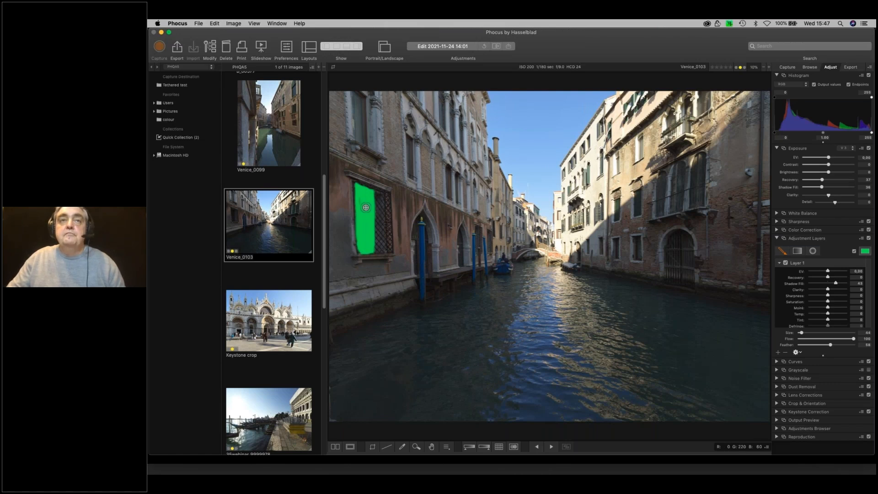
left_click(853, 251)
left_click_drag(841, 285, 840, 285)
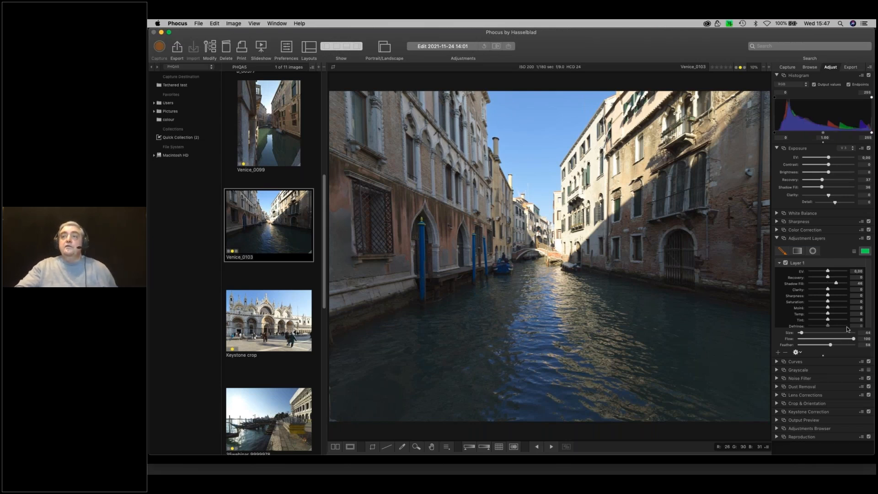
- Add a second adjustment layer with Recovery about 48, and prepare a larger brush with reduced flow and feather about 61
left_click(778, 352)
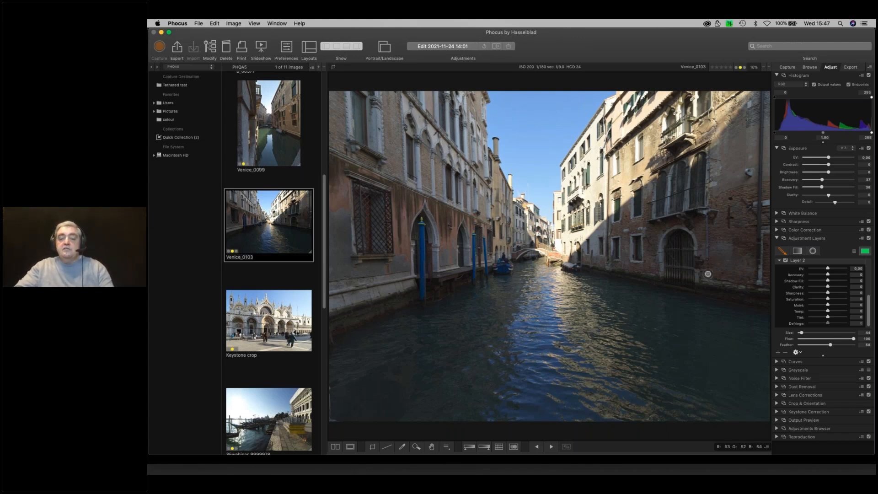
left_click_drag(800, 332, 822, 333)
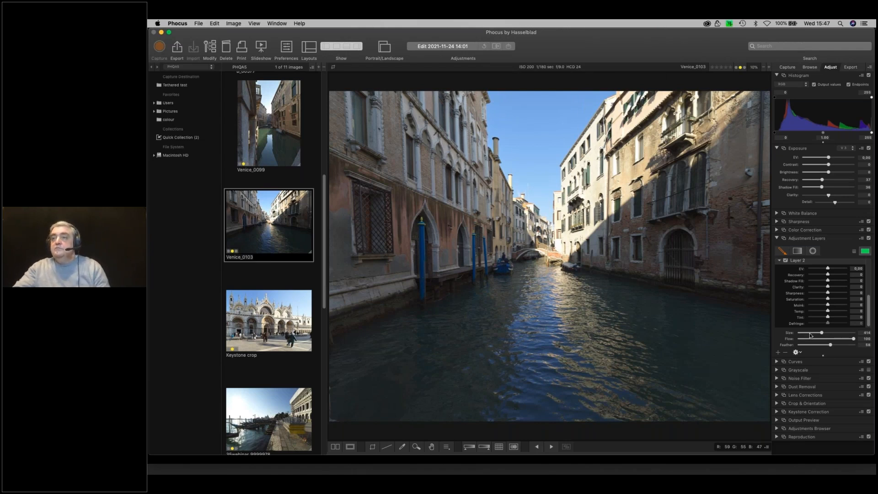
left_click(810, 333)
left_click(849, 338)
left_click(832, 344)
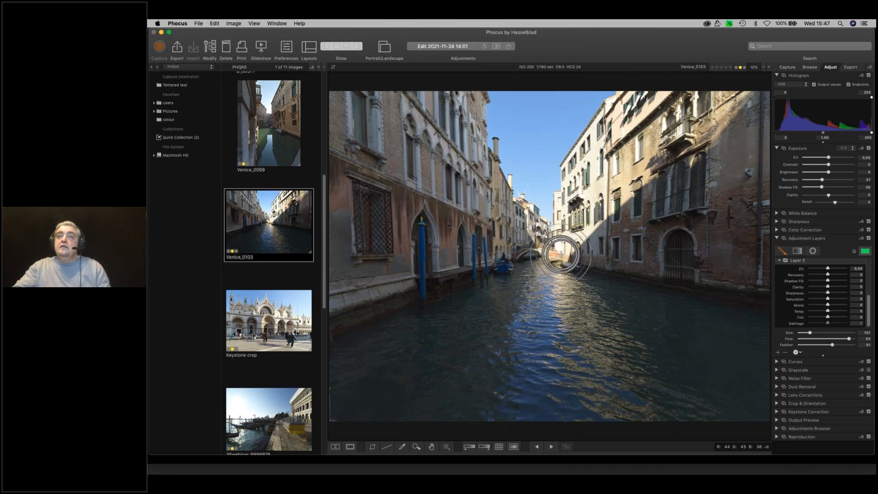
left_click(837, 275)
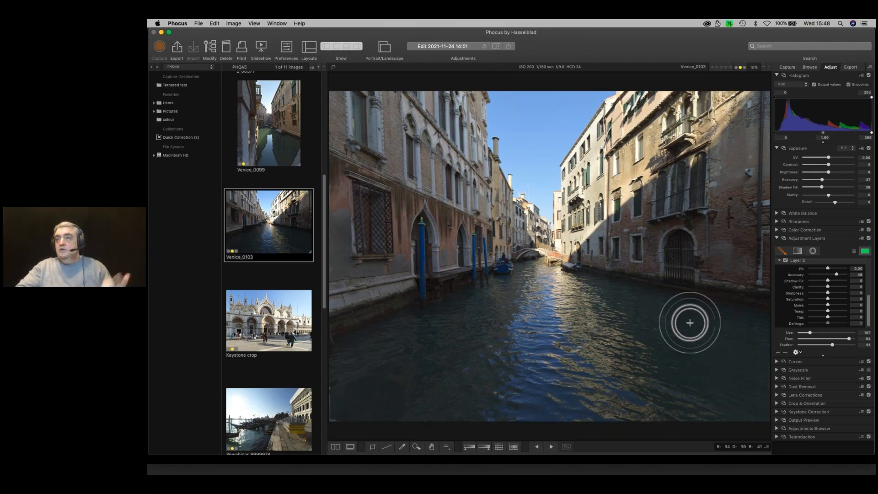
- Compare the canal photo with the second layer off and on, and collapse that layer's settings
left_click(786, 261)
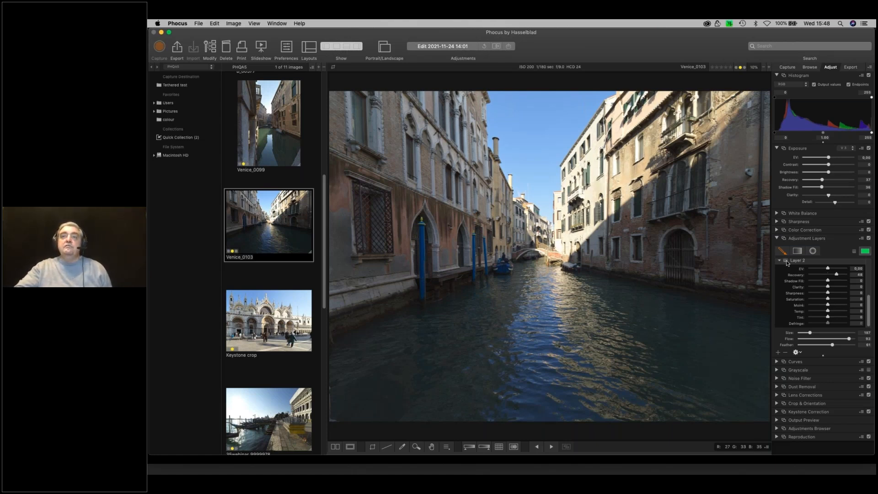
left_click(786, 261)
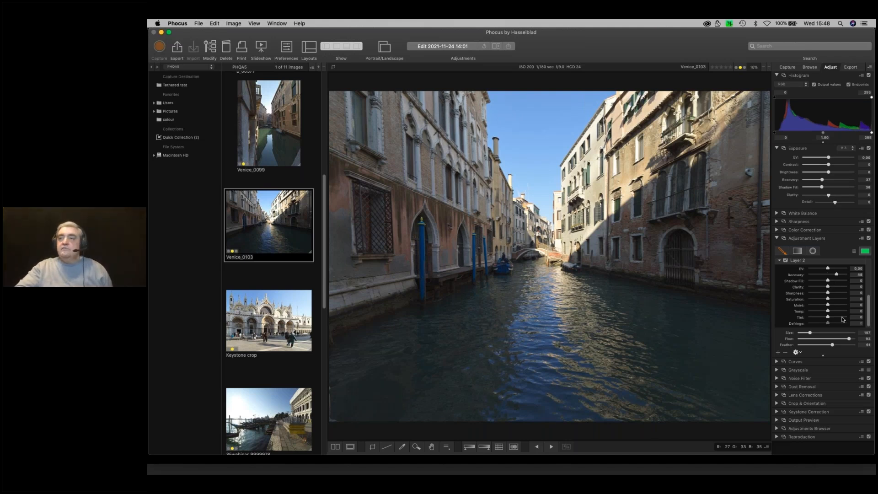
left_click(780, 260)
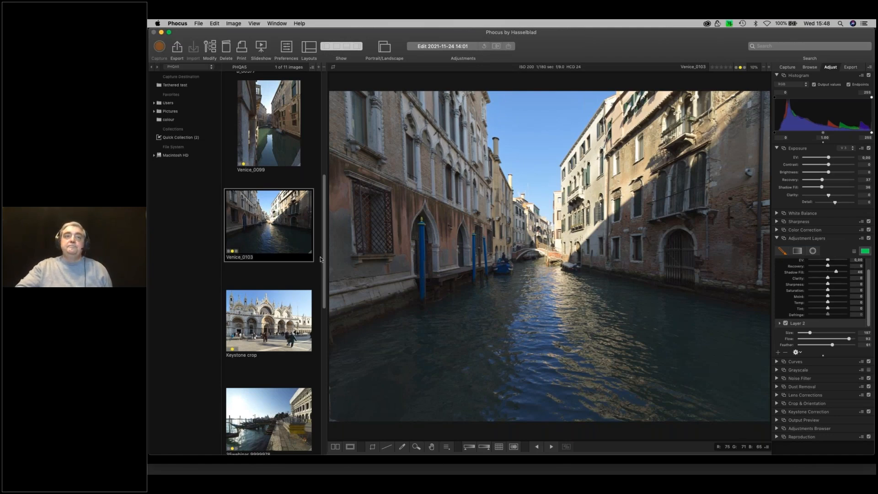
- Open the Shot Comparison 0003 photo, deactivate the brush, and examine the bed's checked side fabric at 100% for moiré
scroll(320, 175, "up", 5)
scroll(320, 175, "up", 6)
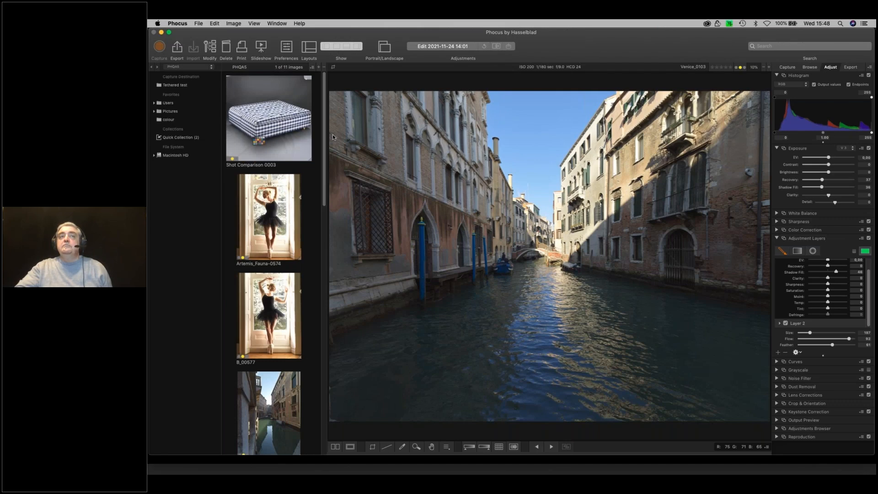
left_click(281, 118)
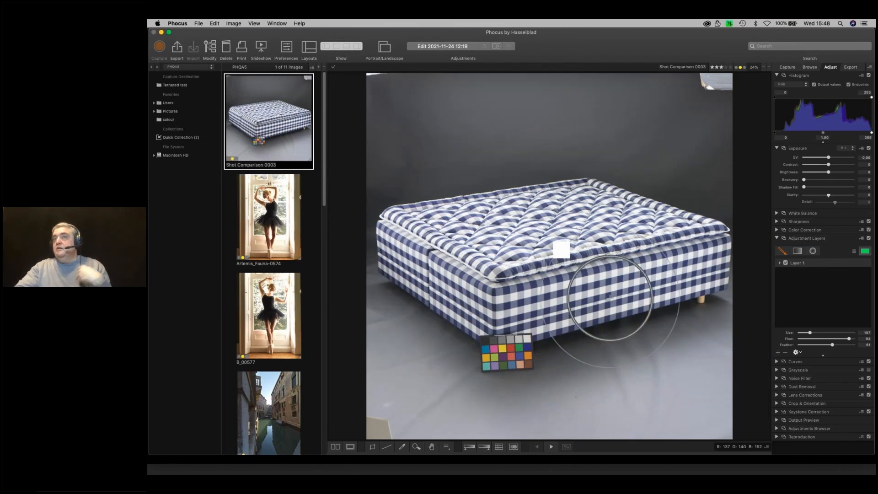
left_click(782, 251)
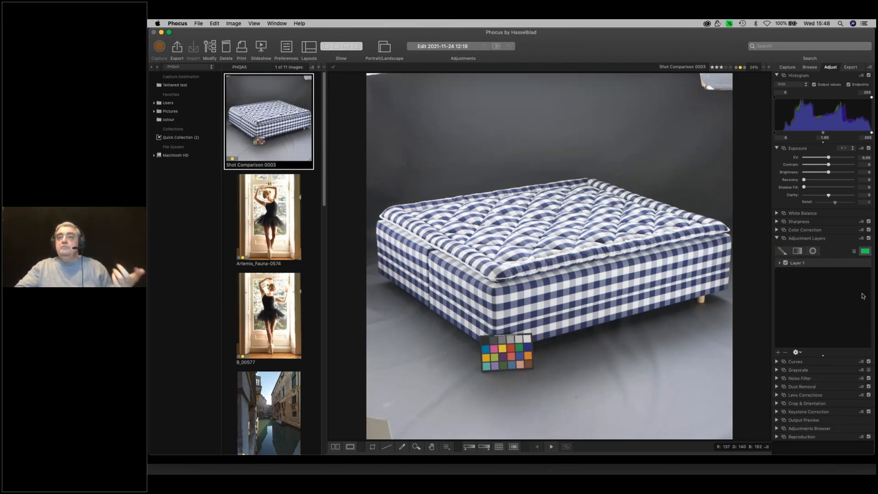
left_click(768, 67)
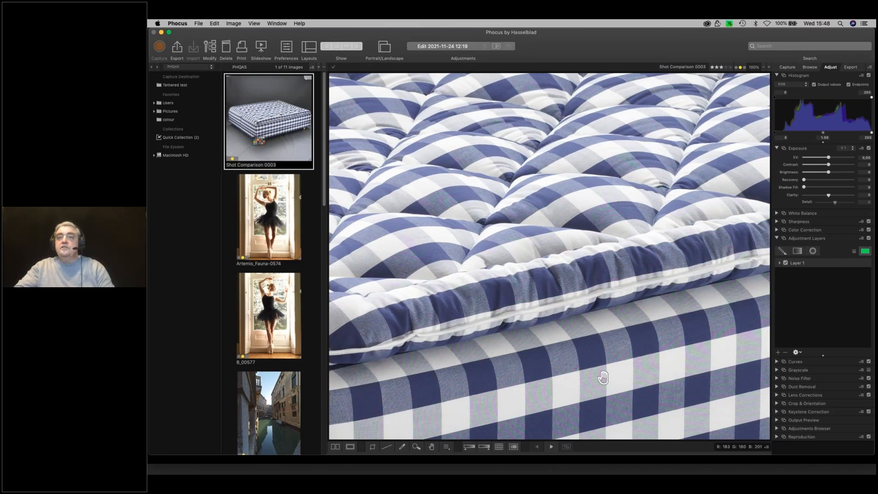
left_click_drag(594, 352, 565, 234)
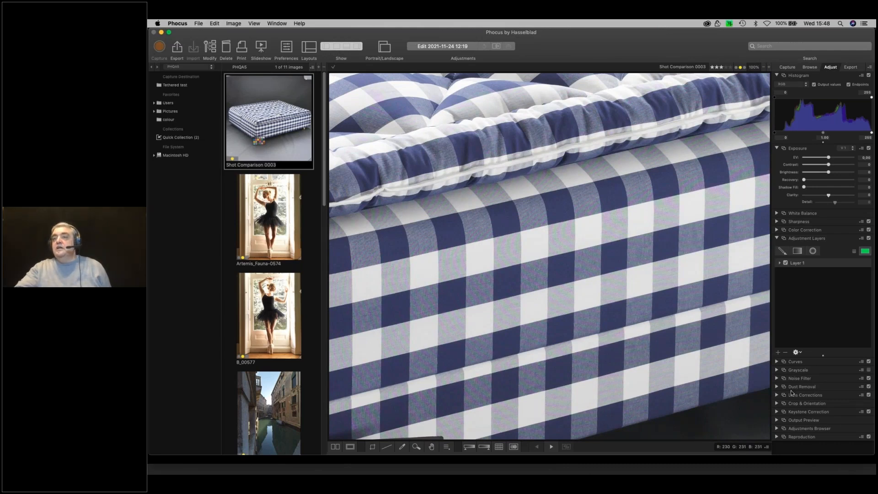
- Set the Noise Filter's Moiré to 4 for the whole image
left_click(778, 379)
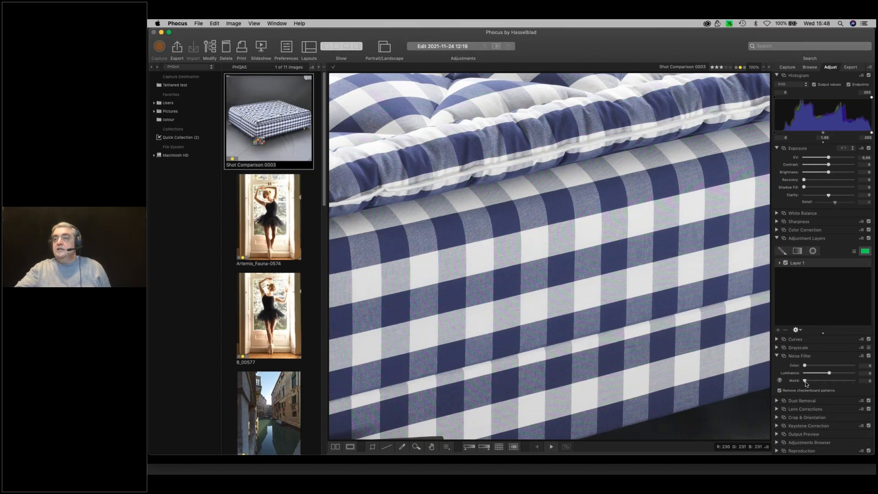
left_click_drag(805, 384, 837, 386)
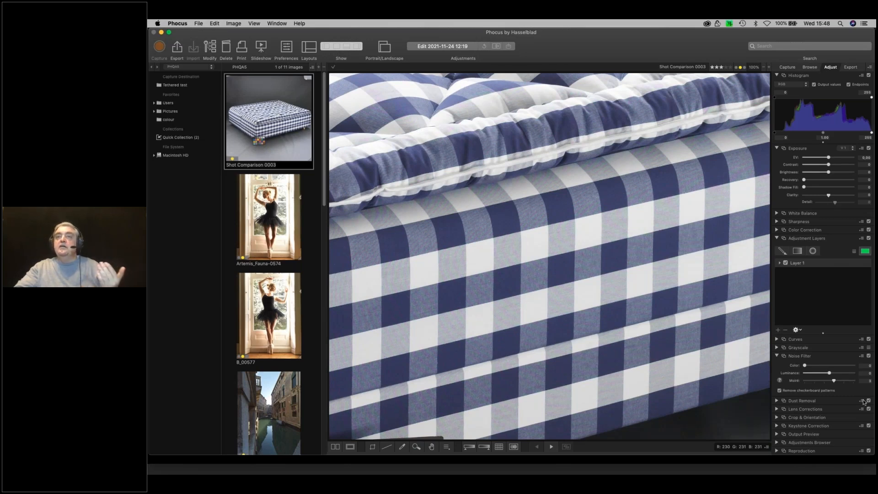
left_click(843, 381)
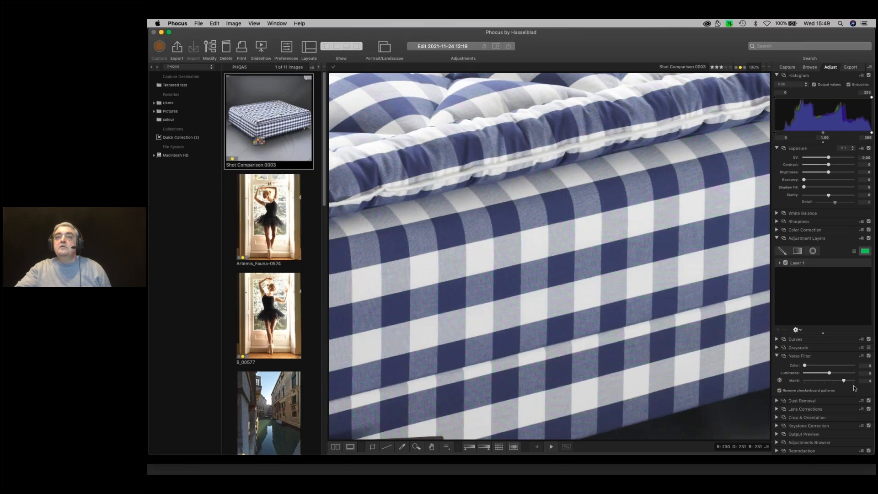
- Examine the moiré correction across the mattress top and side at different magnifications, and return to the full-image view
left_click(762, 67)
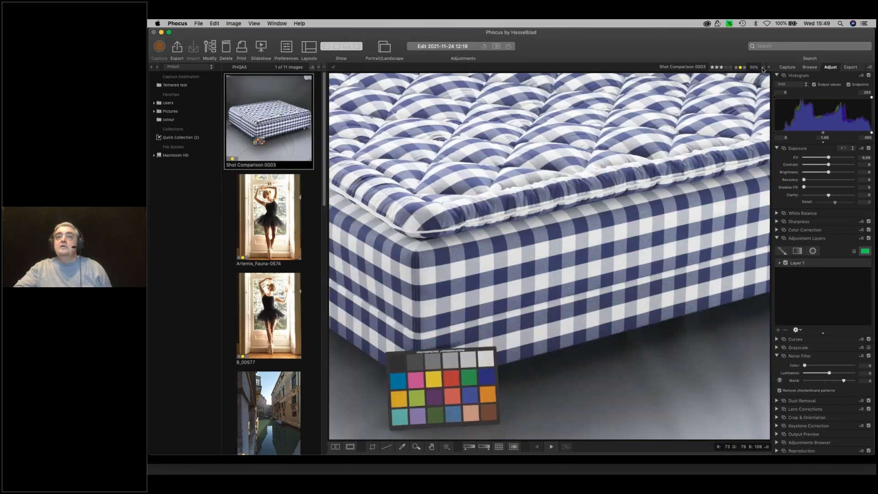
left_click(763, 68)
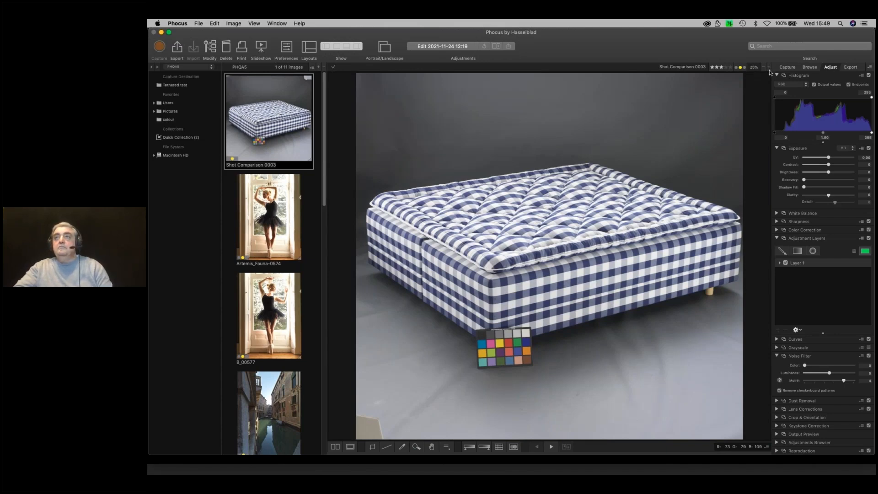
left_click(769, 68)
left_click(769, 67)
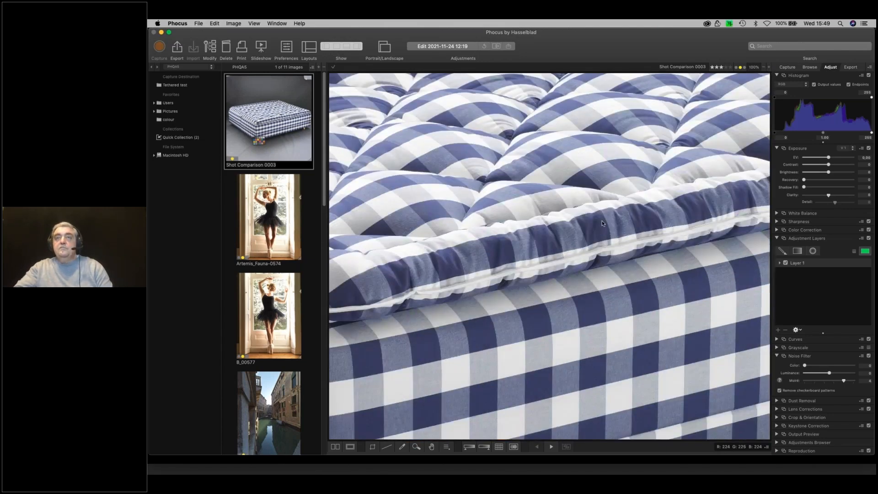
left_click_drag(453, 242, 741, 332)
left_click_drag(466, 208, 548, 313)
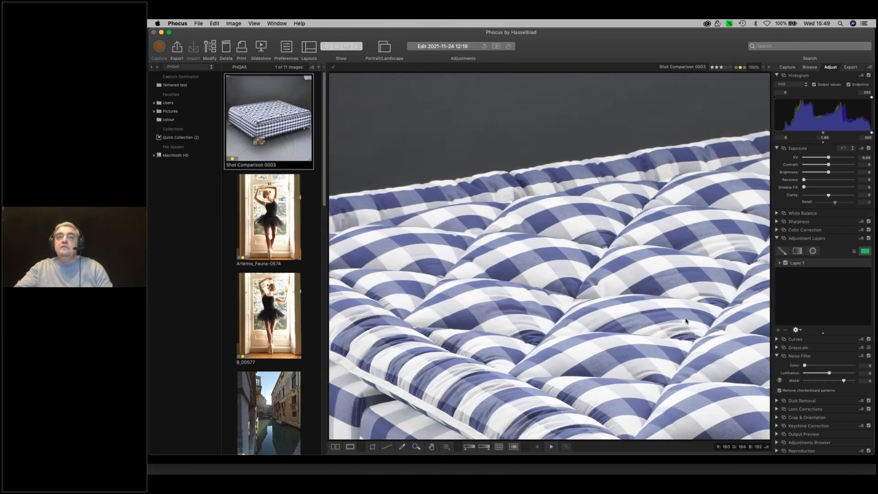
left_click_drag(711, 315, 522, 278)
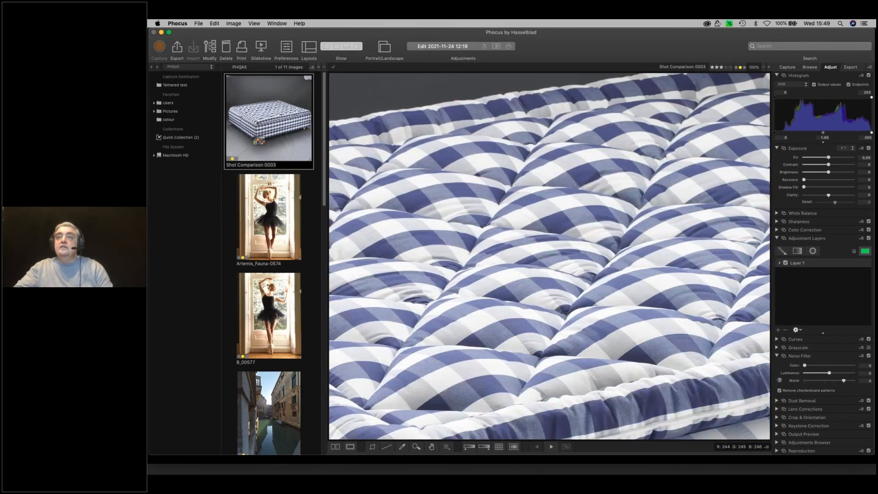
left_click_drag(726, 265, 363, 209)
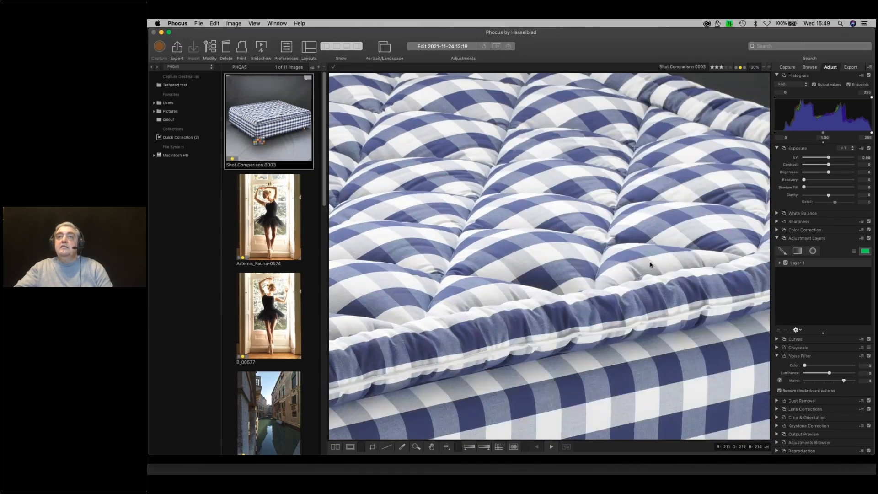
left_click_drag(619, 384, 579, 193)
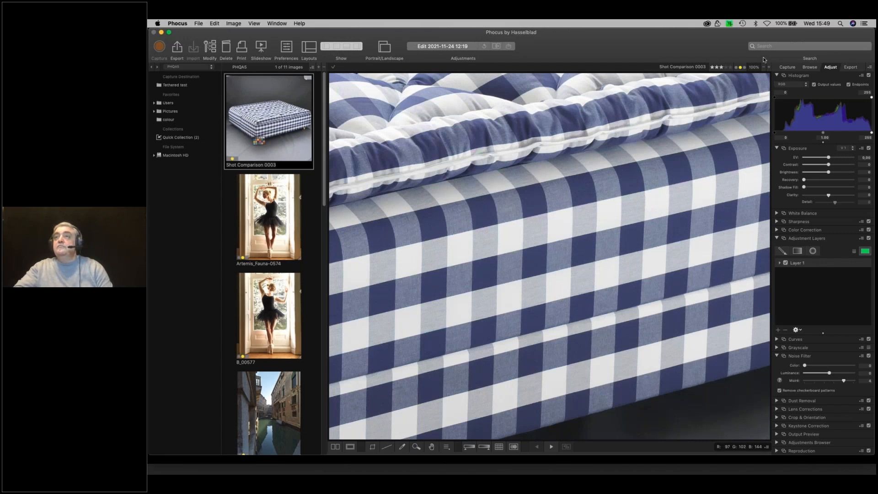
left_click(416, 446)
left_click(543, 376)
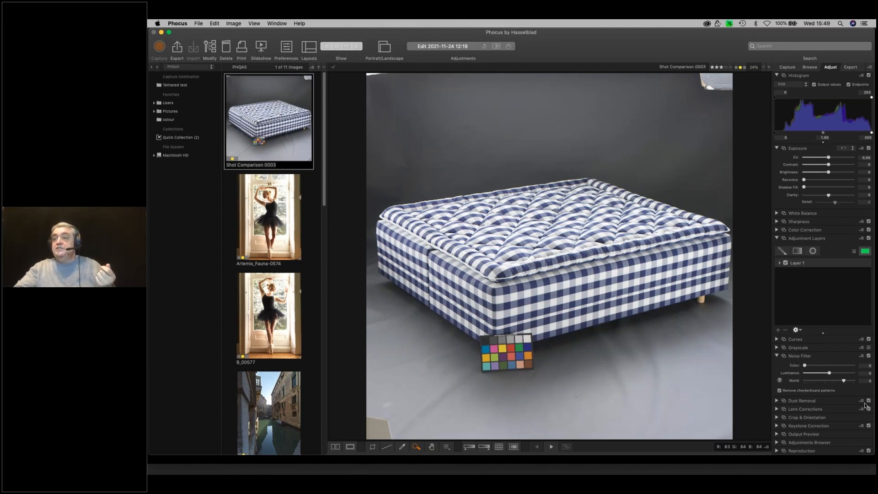
- Reset the Noise Filter's Moiré to 0 and set Moiré to 3 on Layer 1 instead
left_click(805, 380)
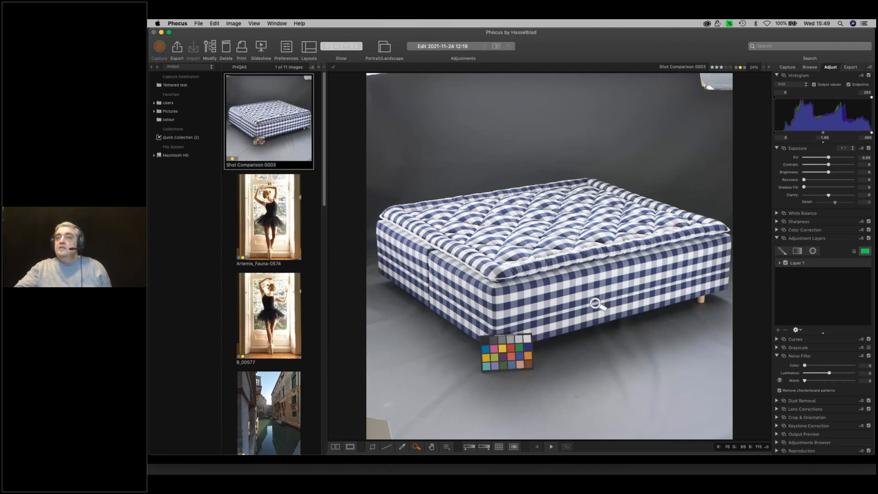
left_click(600, 295)
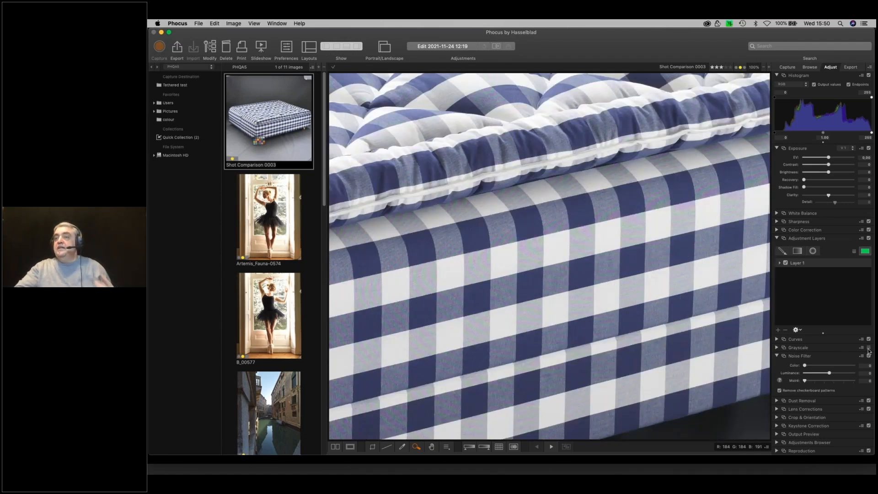
left_click(782, 264)
left_click(781, 264)
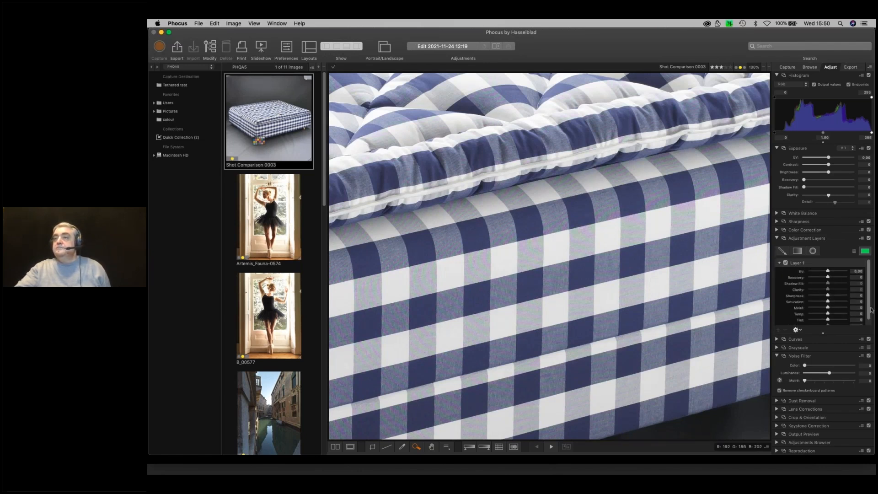
scroll(874, 303, "down", 1)
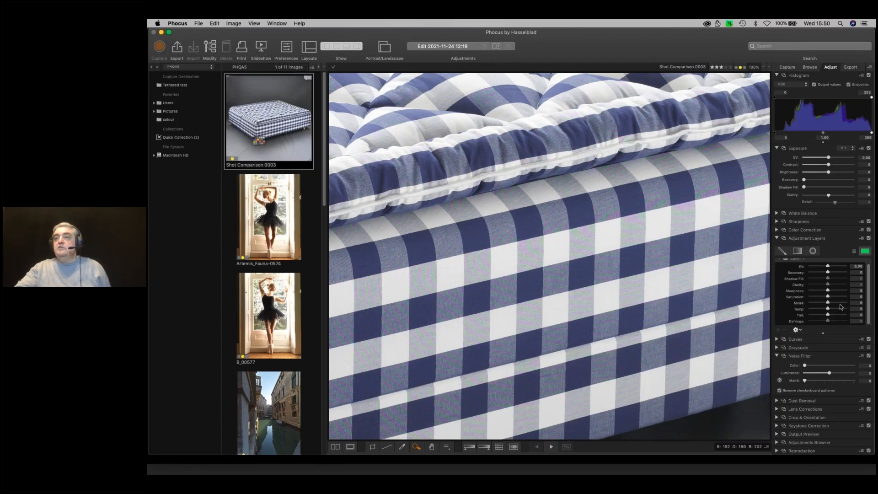
left_click_drag(828, 304, 840, 305)
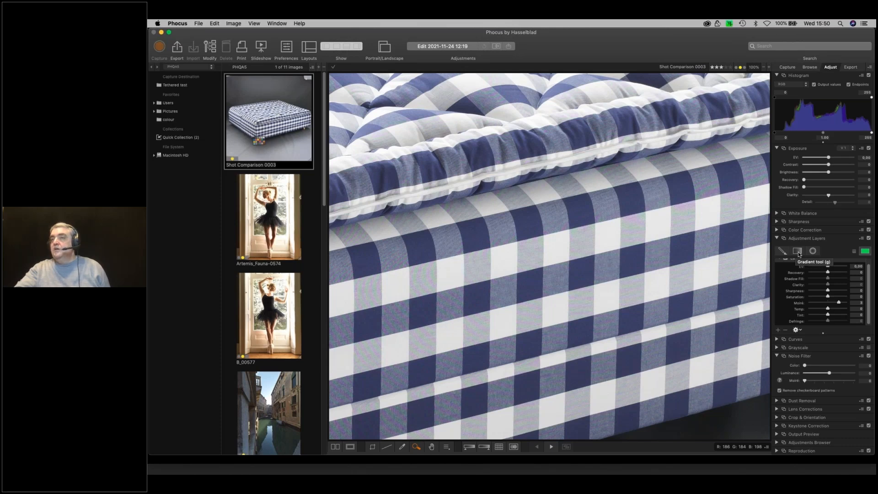
- Paint Layer 1's mask over a block of the bed's checked side with a smaller brush and the mask overlay shown
left_click(782, 251)
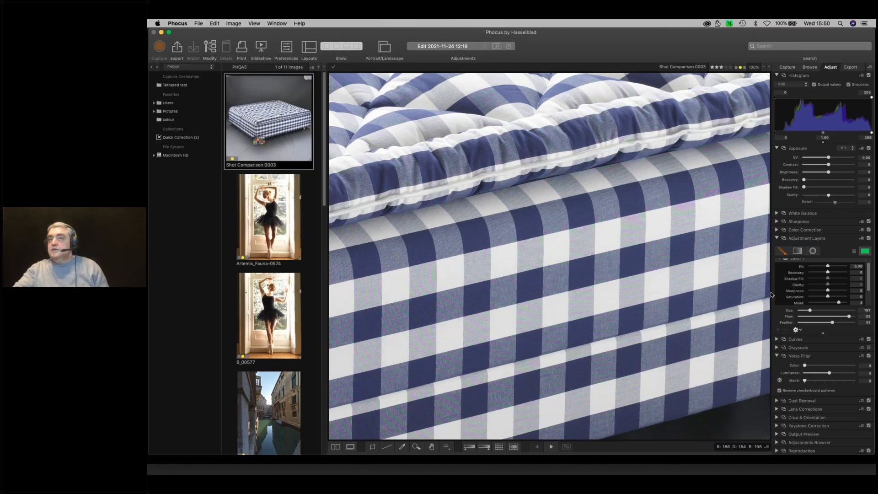
scroll(624, 295, "down", 5)
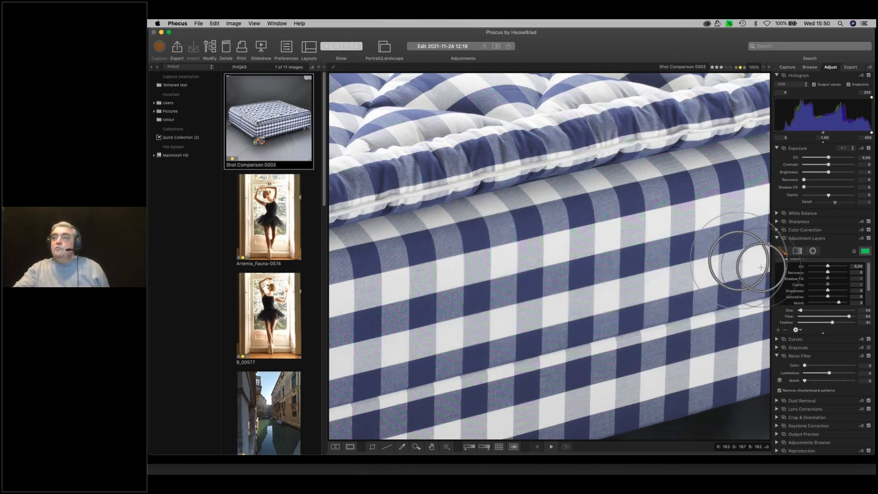
left_click(853, 252)
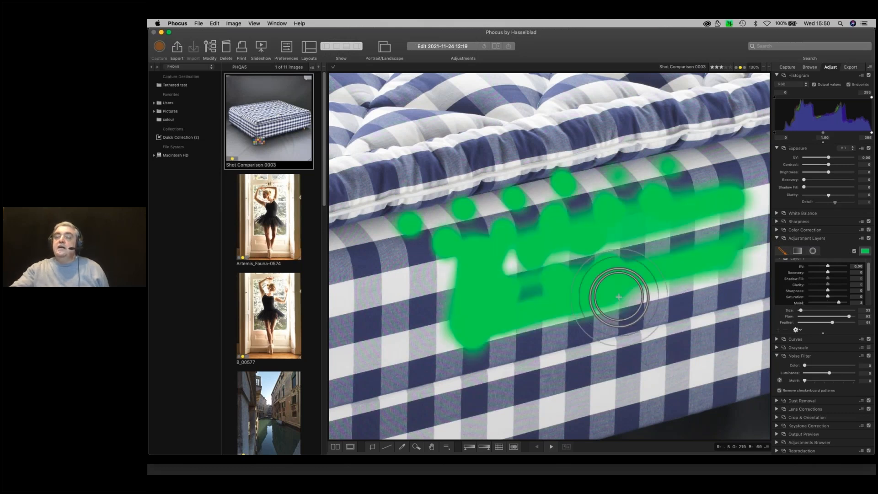
left_click_drag(704, 229, 534, 278)
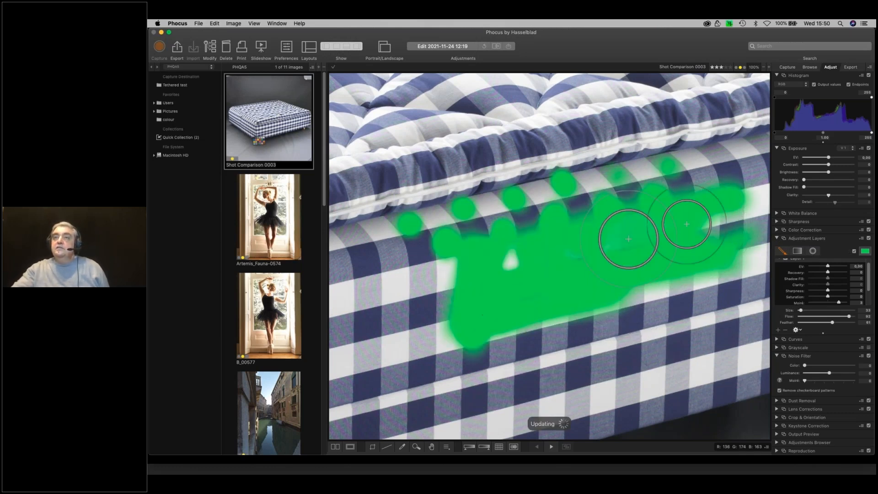
mouse_move(727, 174)
left_mouse_down()
mouse_move(529, 221)
mouse_move(480, 221)
mouse_move(695, 172)
mouse_move(729, 251)
mouse_move(632, 290)
mouse_move(451, 329)
mouse_move(448, 256)
mouse_move(455, 342)
mouse_move(489, 313)
mouse_move(498, 257)
left_mouse_up()
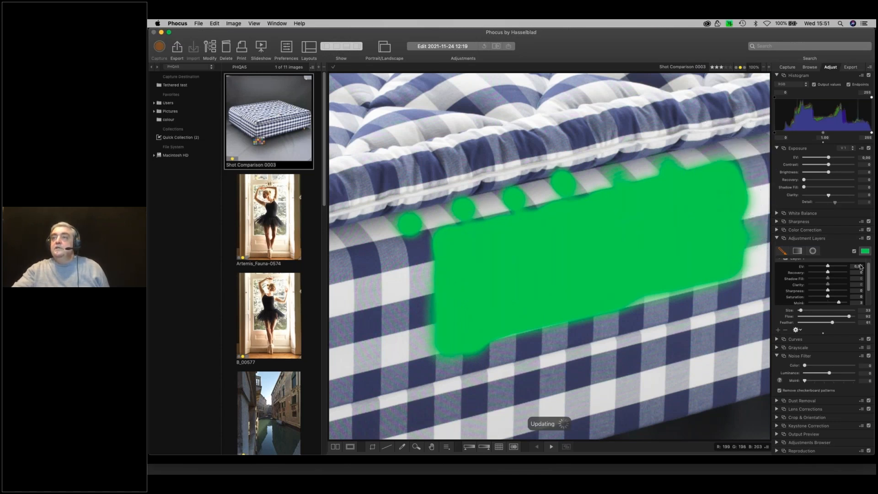
- Hide the mask overlay, set Layer 1's Moiré to 4, and return to the full bed image
left_click(853, 251)
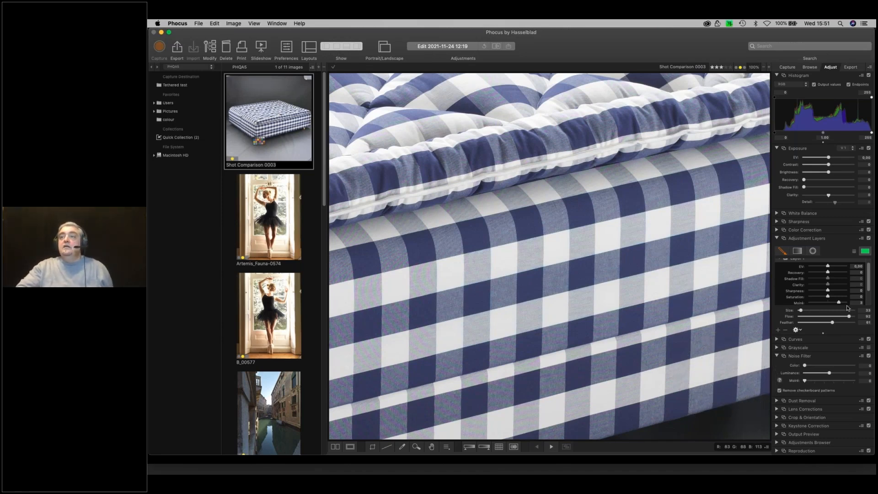
left_click_drag(840, 303, 842, 303)
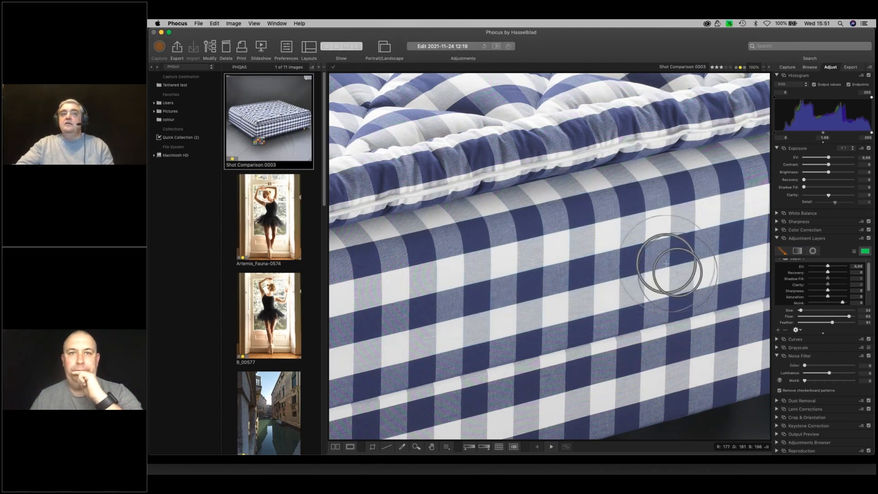
left_click(764, 67)
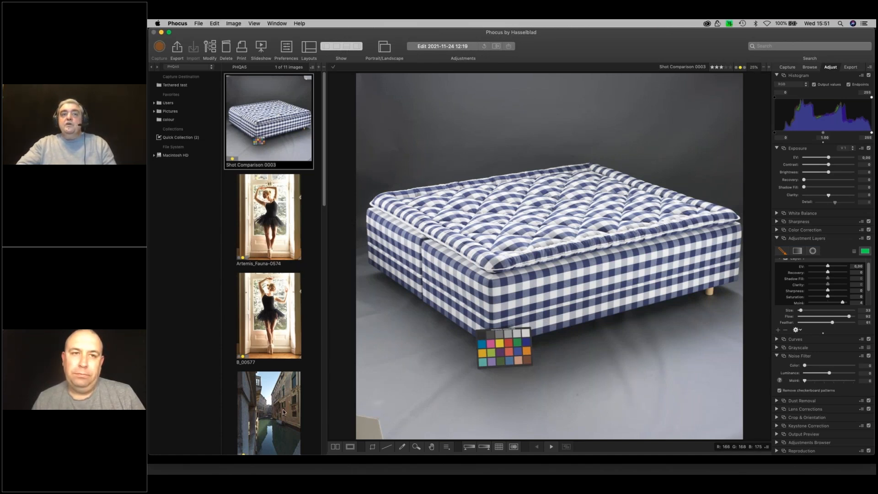
- Open the Keystone crop photo and examine Layer 1's settings and gradient mask over the full image
scroll(283, 412, "down", 10)
scroll(309, 395, "down", 1)
left_click(248, 173)
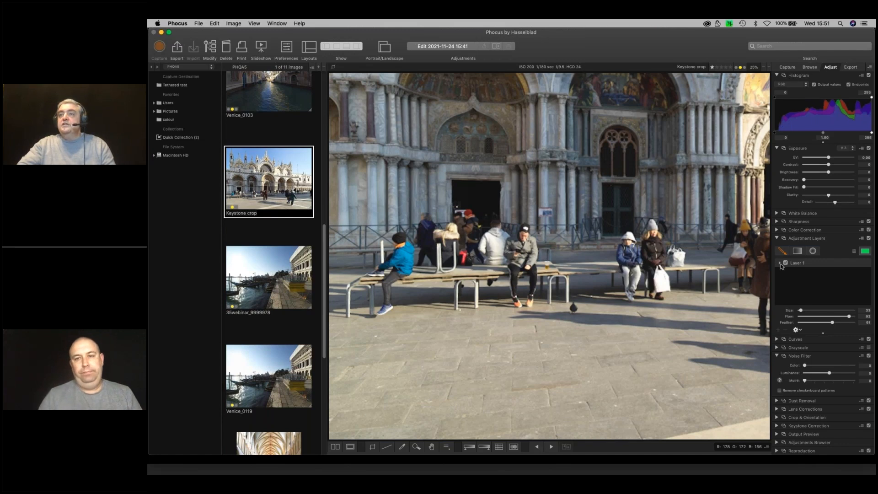
left_click(780, 263)
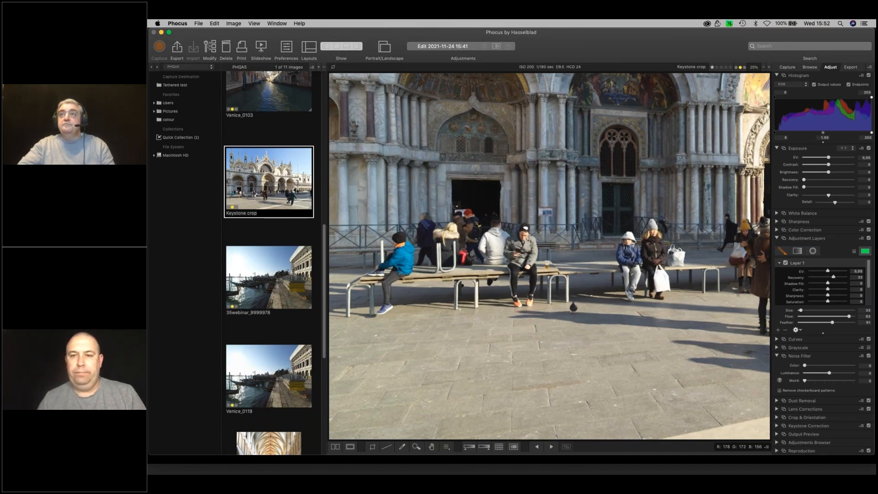
left_click(763, 67)
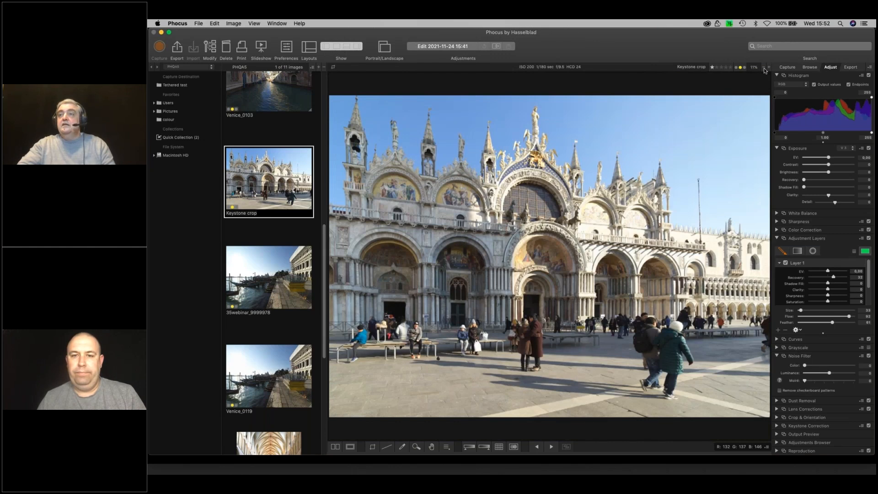
left_click(854, 251)
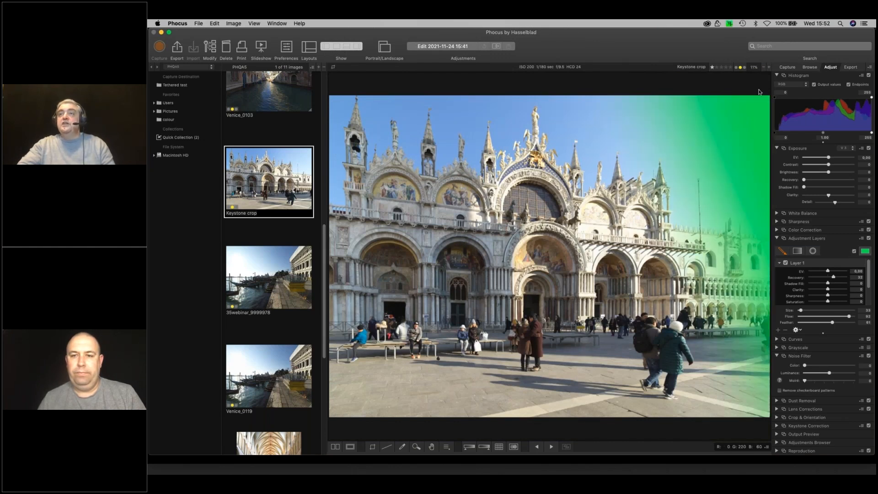
left_click(854, 252)
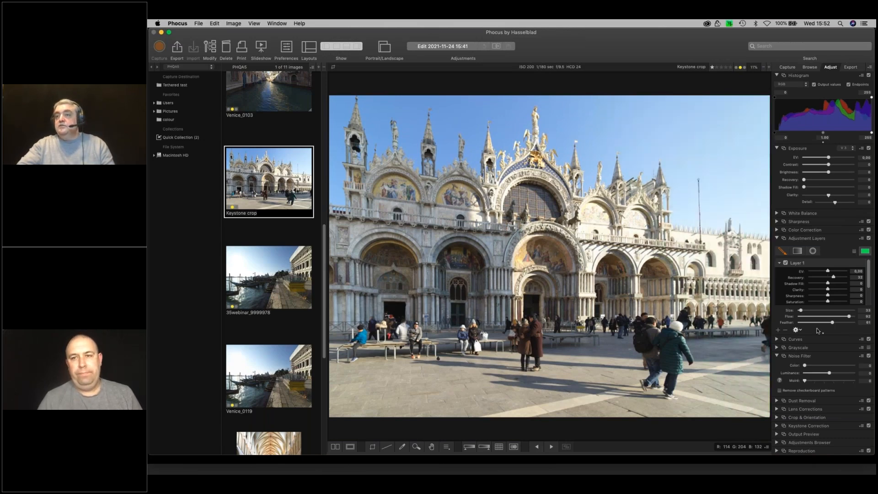
- Add a second adjustment layer with negative Recovery and paint its mask over the white building beside the basilica, enlarging the brush
left_click(777, 330)
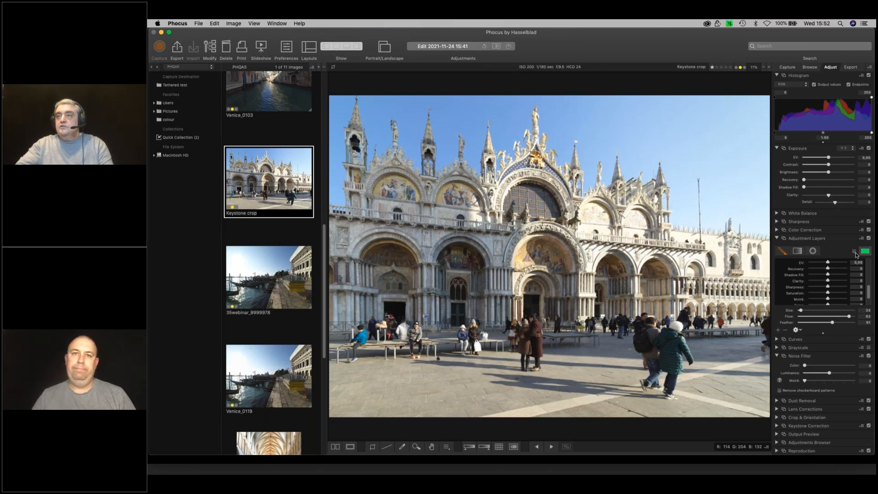
left_click_drag(827, 268, 821, 268)
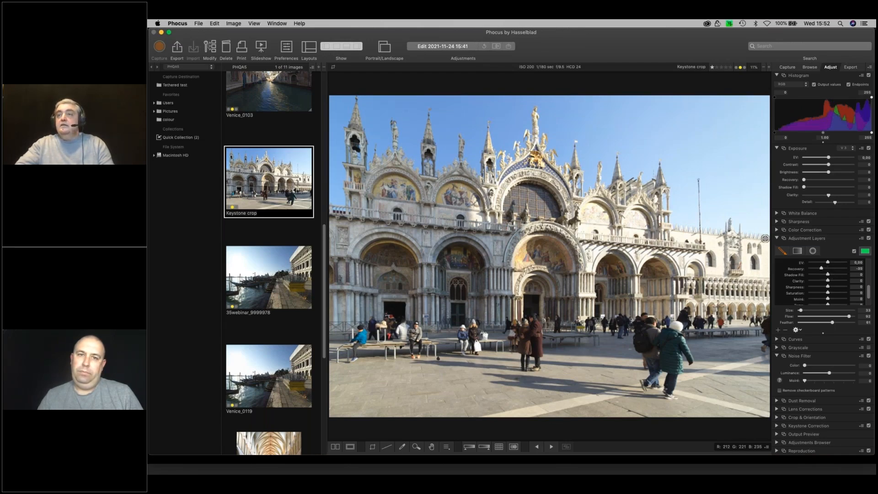
mouse_move(765, 240)
left_mouse_down()
mouse_move(721, 238)
mouse_move(720, 275)
left_mouse_up()
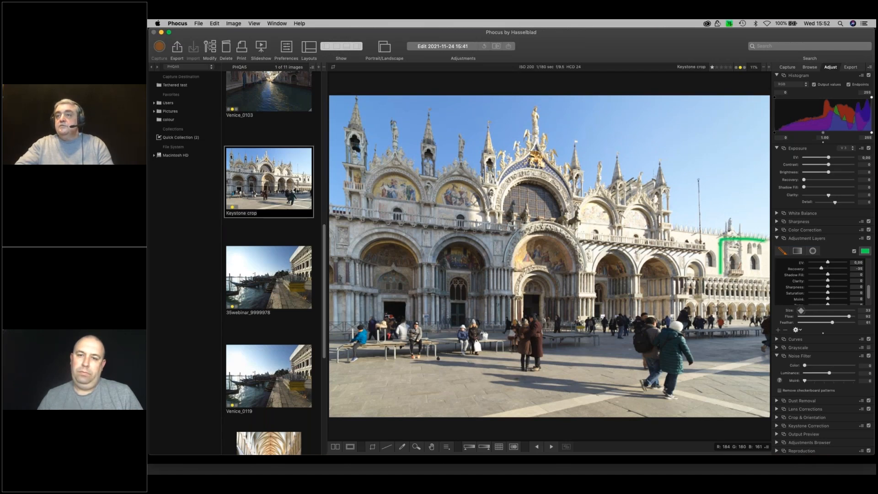
left_click_drag(800, 310, 806, 310)
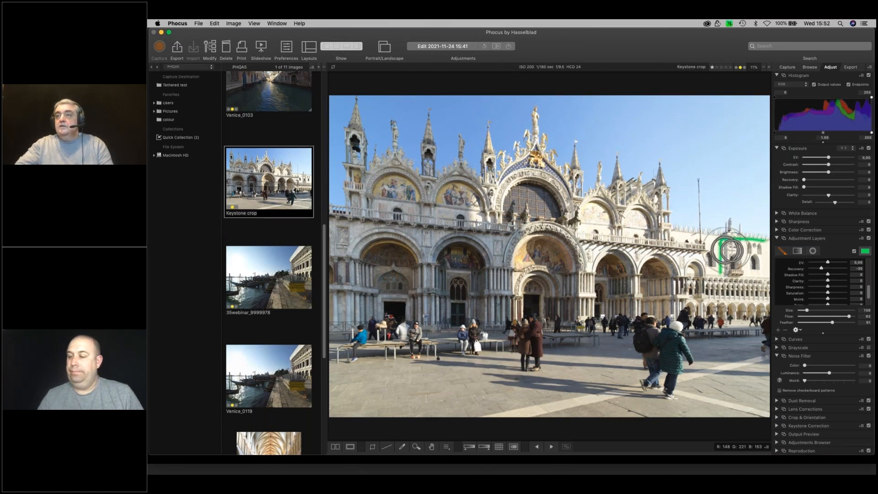
mouse_move(740, 251)
left_mouse_down()
mouse_move(761, 245)
mouse_move(762, 284)
mouse_move(736, 328)
mouse_move(714, 327)
mouse_move(716, 234)
mouse_move(766, 250)
mouse_move(768, 329)
mouse_move(718, 325)
mouse_move(750, 265)
mouse_move(736, 257)
mouse_move(720, 315)
mouse_move(728, 314)
mouse_move(722, 264)
left_mouse_up()
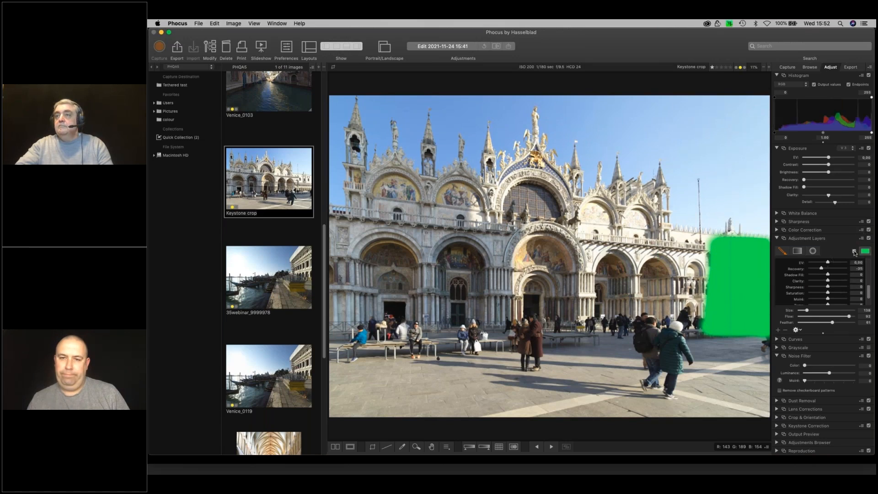
- Hide the mask overlay and lower Layer 2's Recovery to -63
left_click(853, 251)
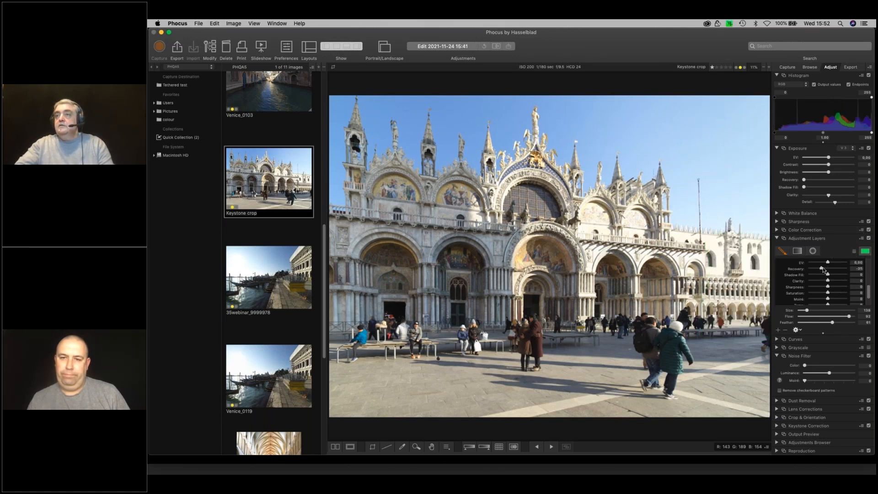
left_click_drag(821, 271, 817, 271)
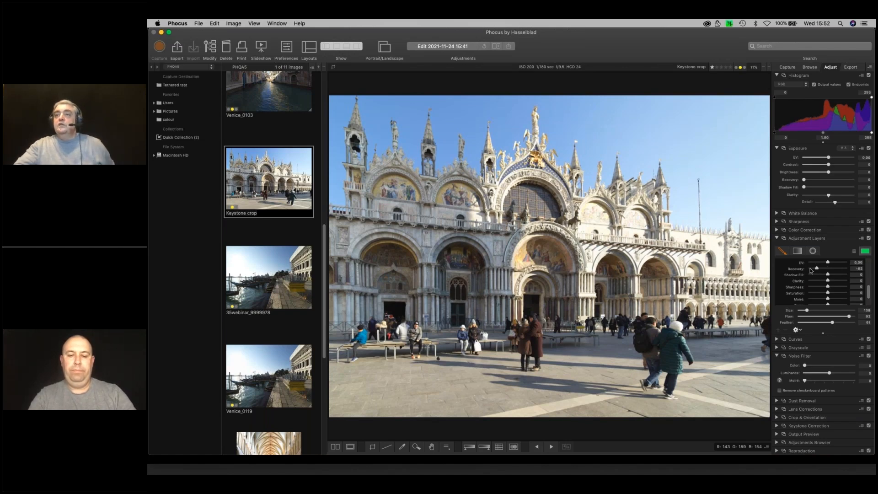
left_click_drag(810, 269, 816, 269)
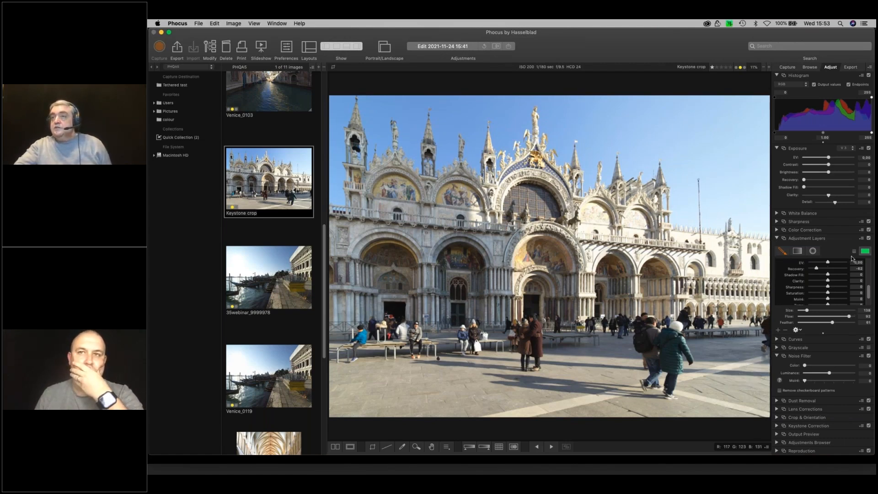
- Collapse Layer 2's settings and the Noise Filter tool to make room for the layer list
left_click_drag(868, 298, 869, 267)
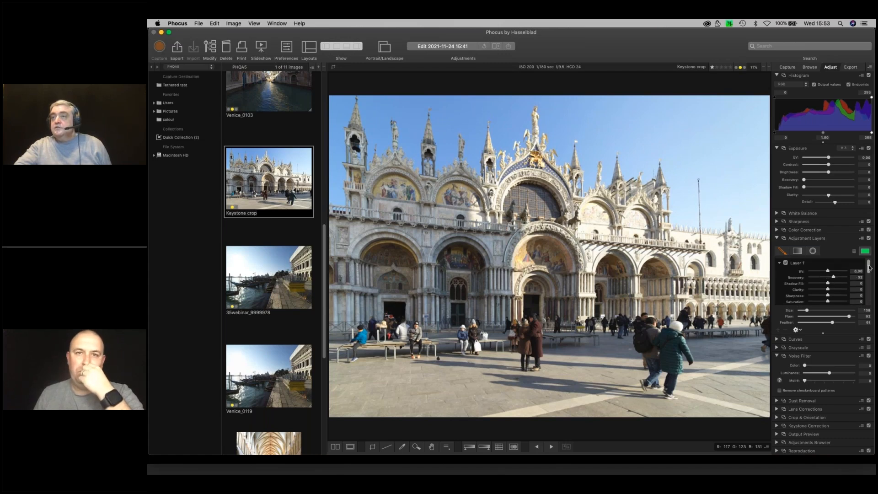
scroll(783, 296, "down", 5)
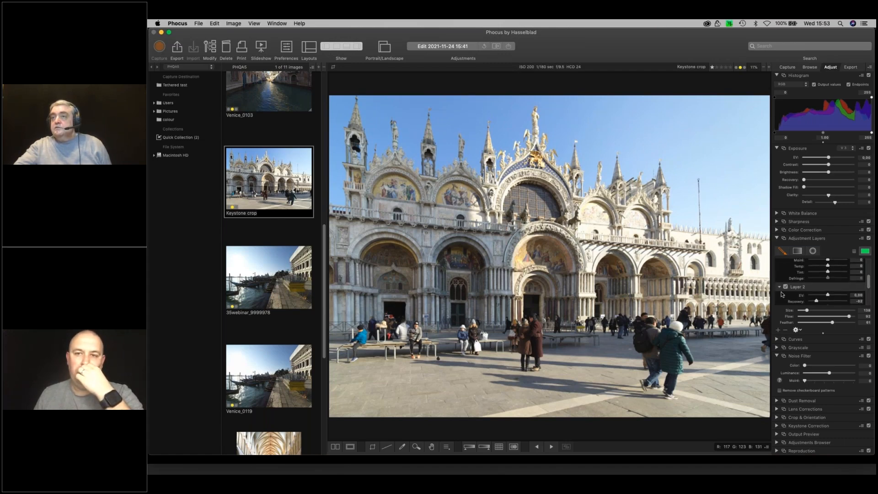
left_click(779, 287)
left_click(776, 355)
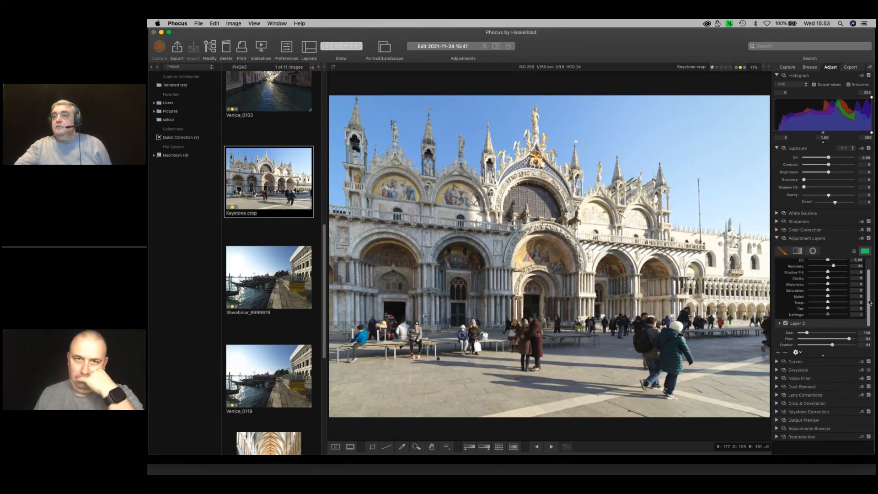
- Select Layer 1 and display its gradient mask over the image
scroll(862, 281, "up", 2)
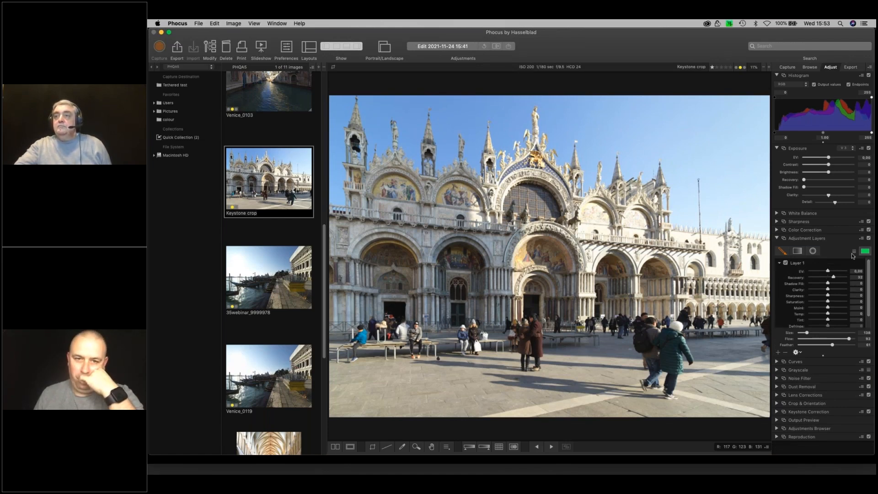
left_click(826, 263)
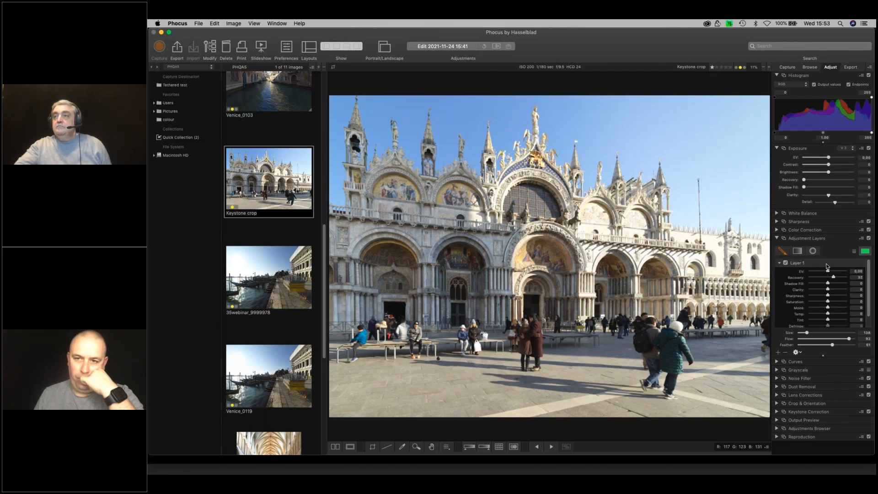
left_click(854, 251)
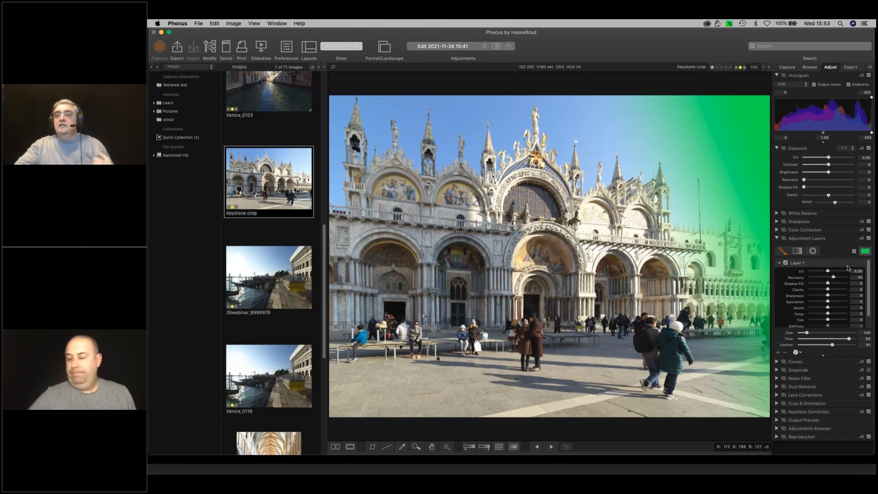
- Deactivate the mask brush and show Layer 2's settings expanded in place of Layer 1's
left_click(782, 251)
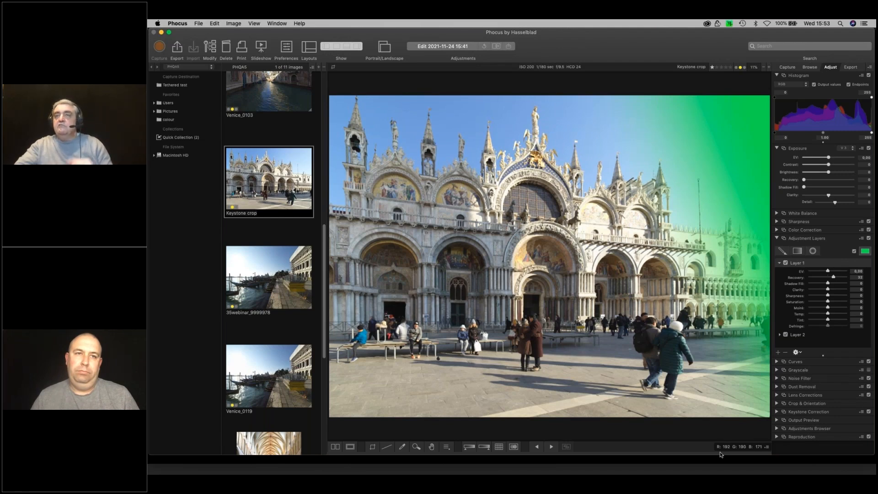
left_click(780, 263)
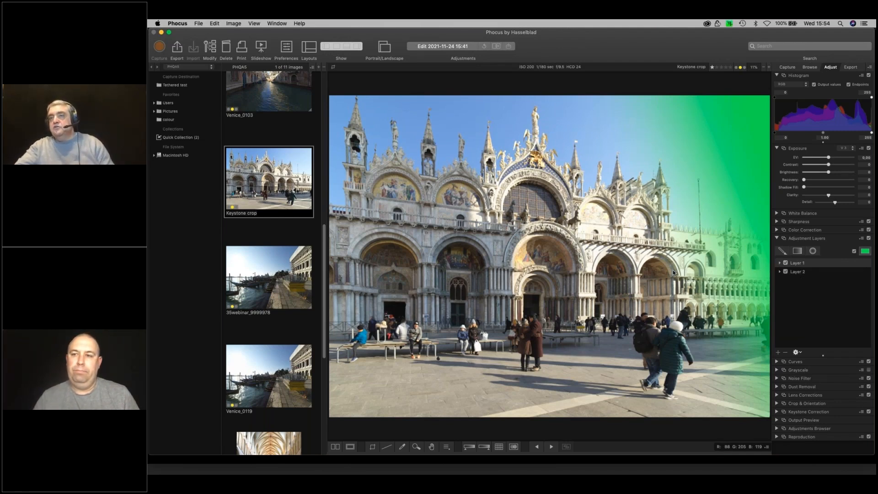
left_click(779, 272)
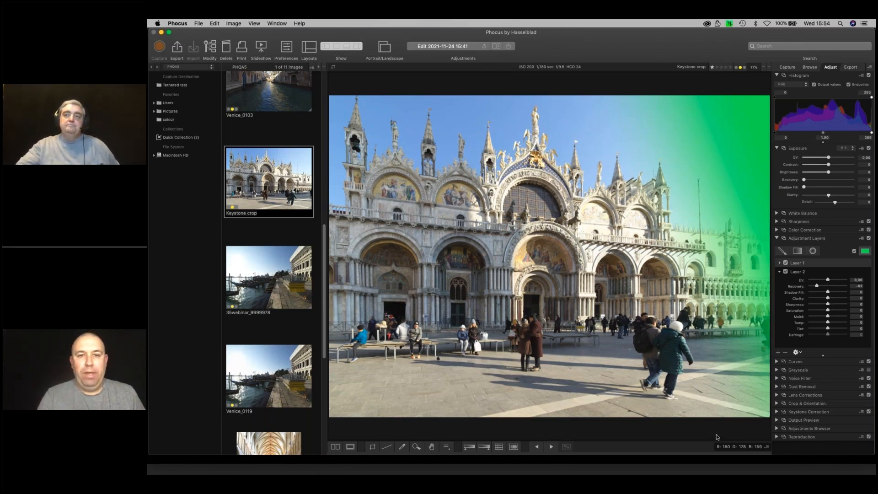
left_click(853, 251)
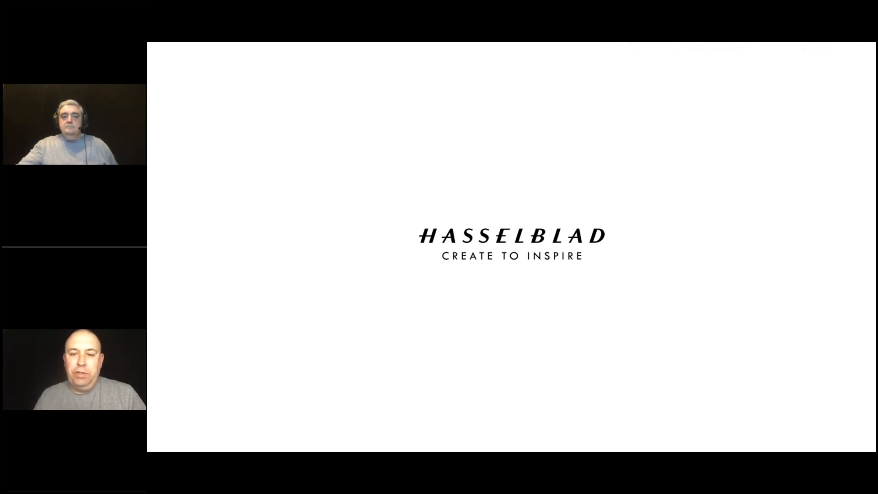
key("Right")
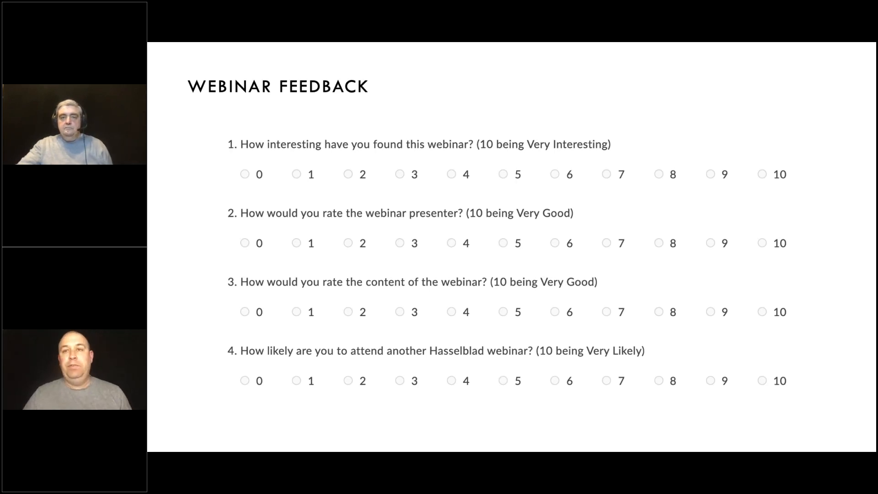
key("Right")
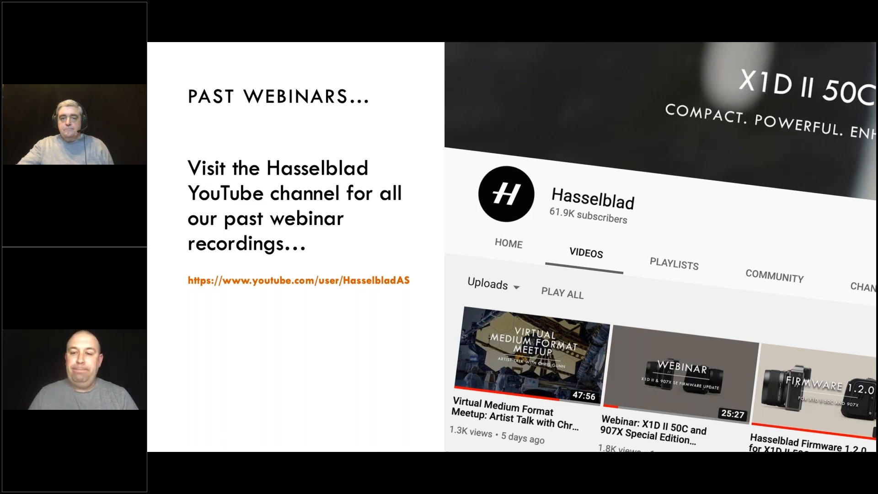
key("Right")
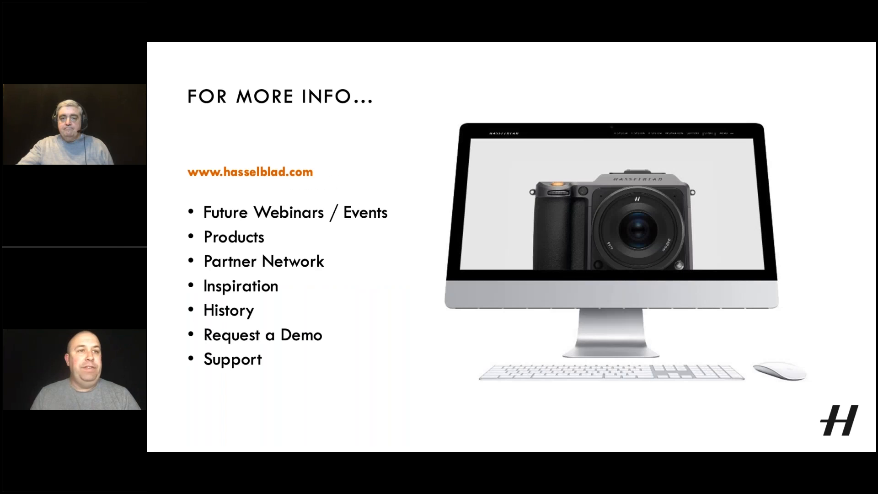